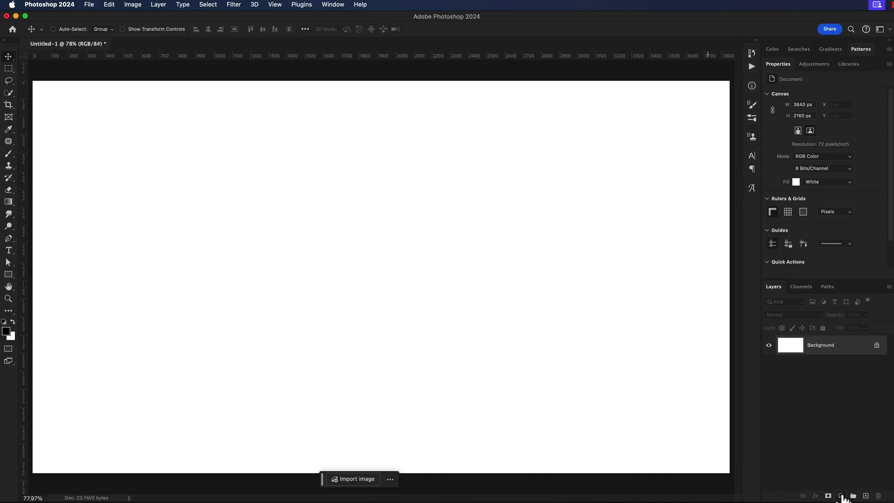
# - Add a Solid Color fill layer in blue #3ca4f4
pyautogui.click(841, 496)
pyautogui.click(849, 366)
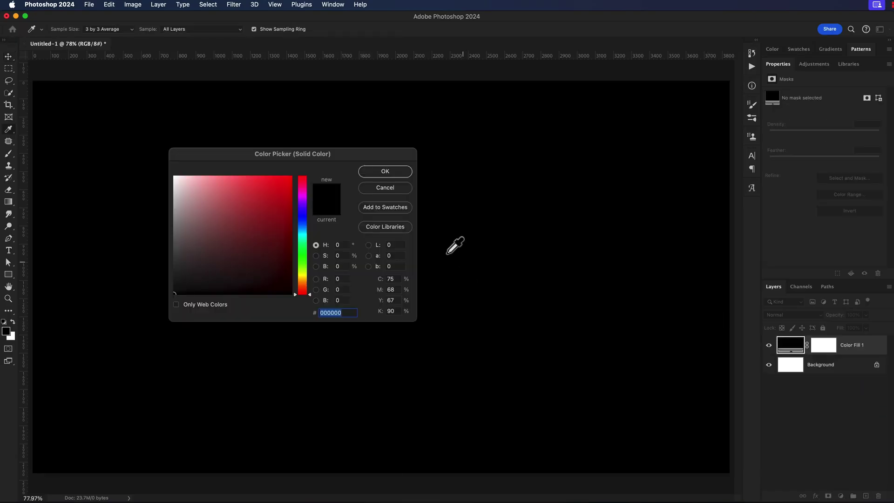
pyautogui.click(302, 228)
pyautogui.moveTo(262, 193); pyautogui.dragTo(263, 181)
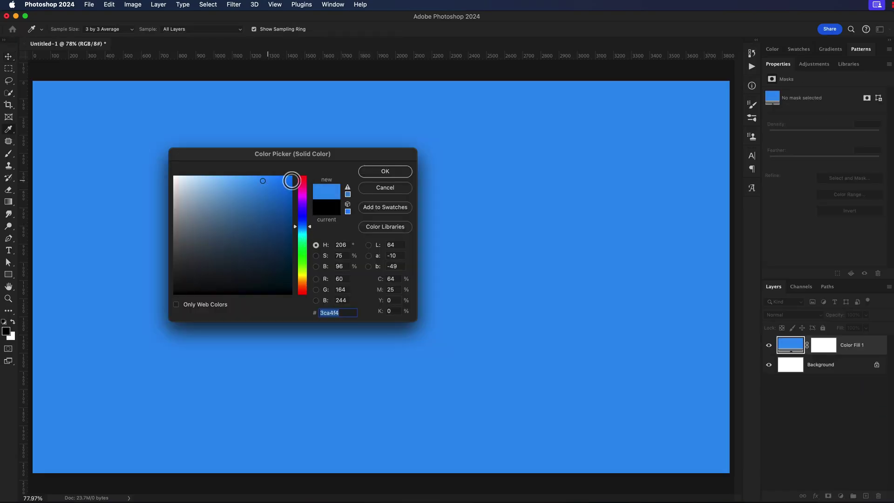
pyautogui.click(384, 172)
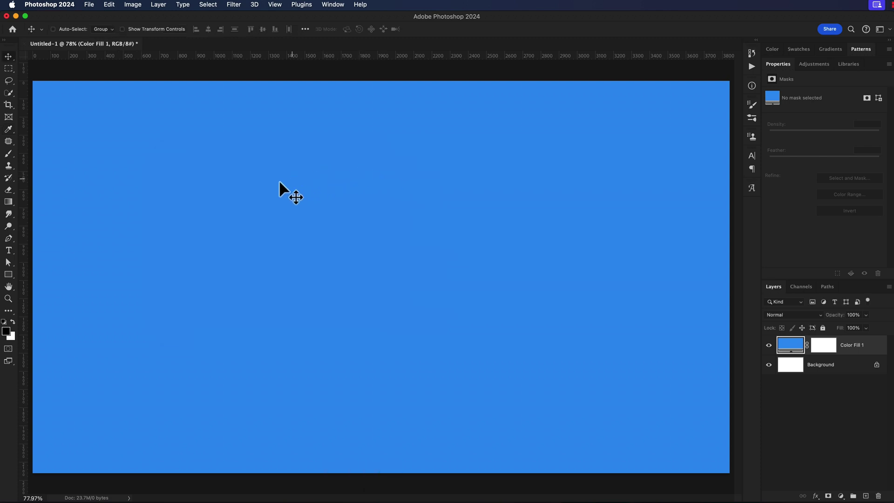
# - Add white ALWAYSONART text and scale it up to about 431.84 pt across the canvas
pyautogui.press('t')
pyautogui.click(175, 209)
pyautogui.write('ALWAYSONART')
pyautogui.press('super+Return')
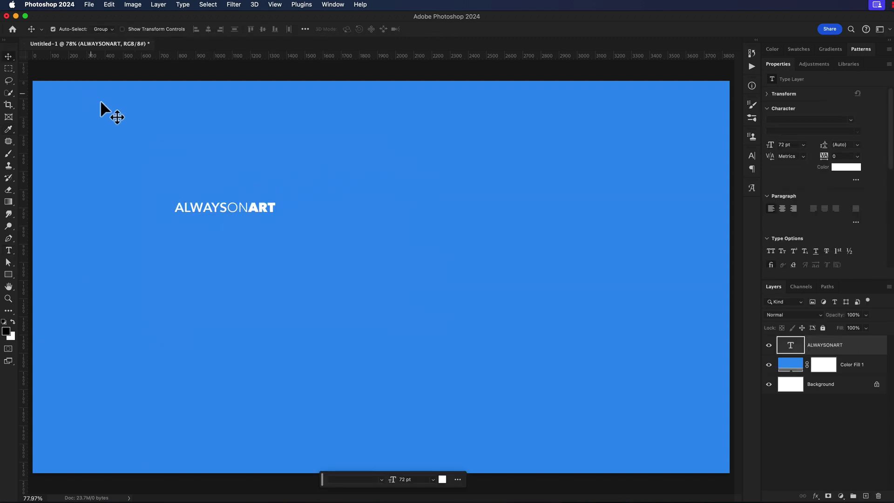
pyautogui.press('super+t')
pyautogui.moveTo(275, 220); pyautogui.dragTo(671, 286)
pyautogui.moveTo(178, 283); pyautogui.dragTo(70, 331)
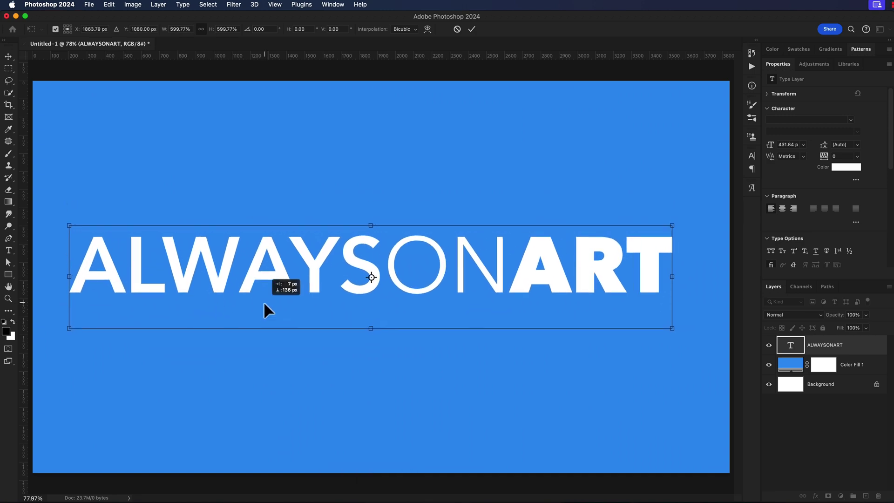
pyautogui.press('Return')
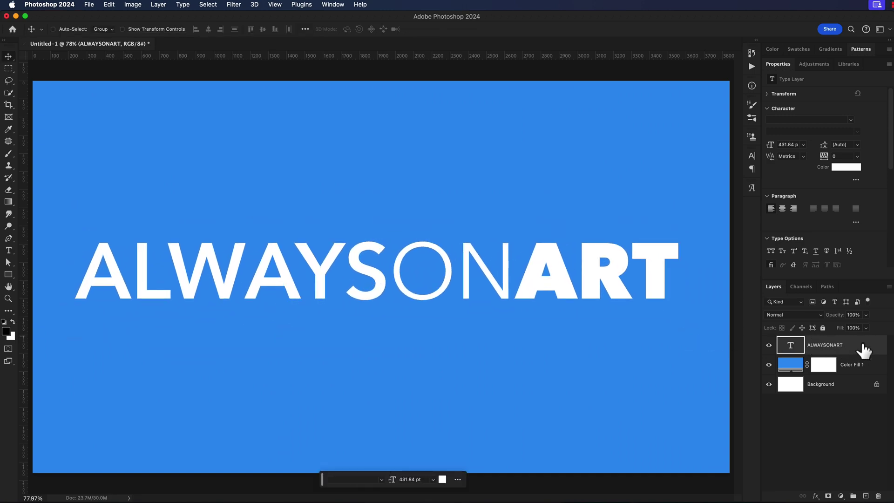
# - Enable Drop Shadow on the ALWAYSONART layer and zoom the canvas to 200%
pyautogui.doubleClick(864, 348)
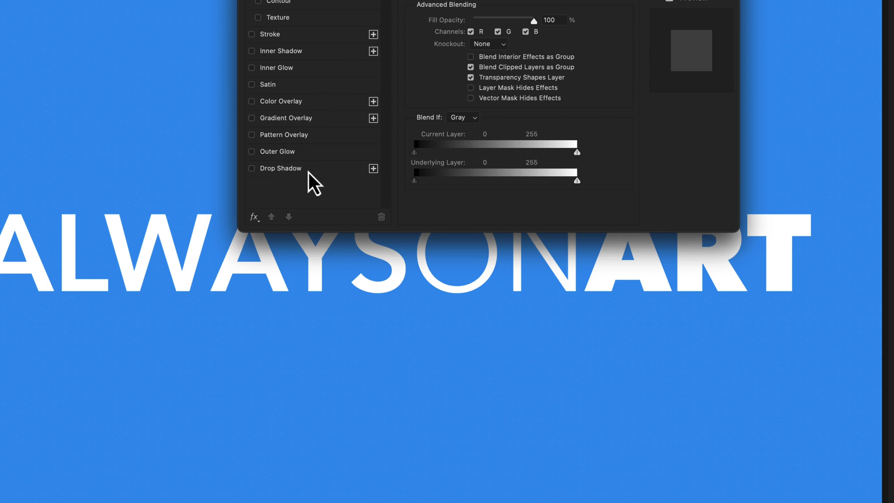
pyautogui.click(308, 170)
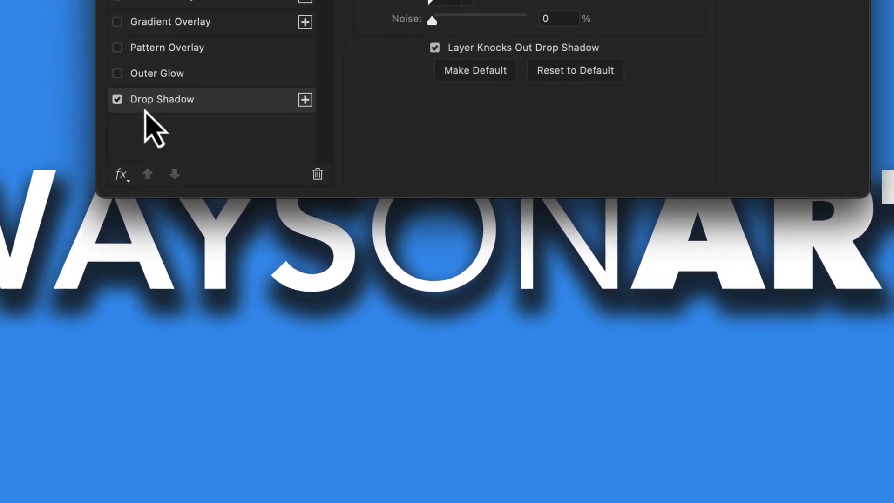
pyautogui.click(113, 172)
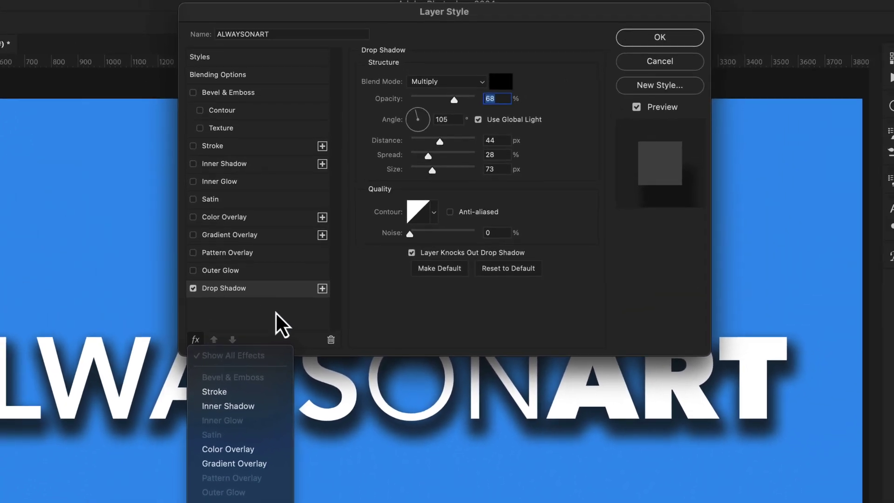
pyautogui.click(247, 166)
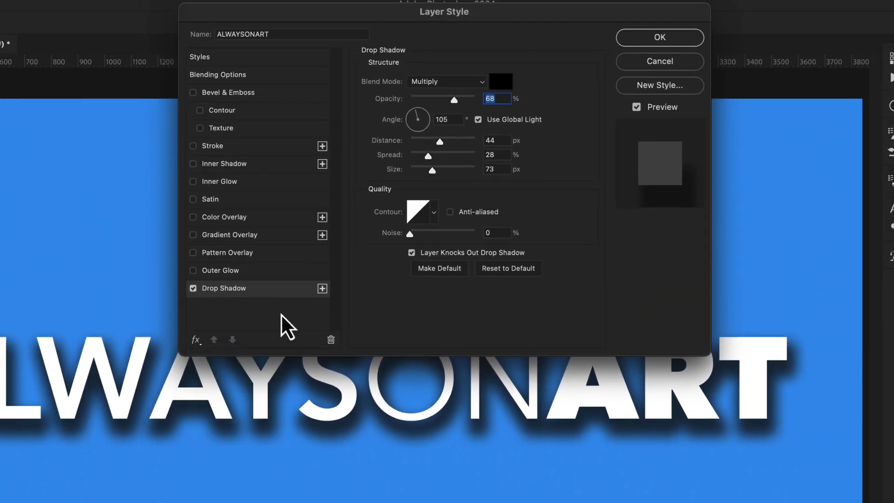
pyautogui.moveTo(464, 16); pyautogui.dragTo(494, 1)
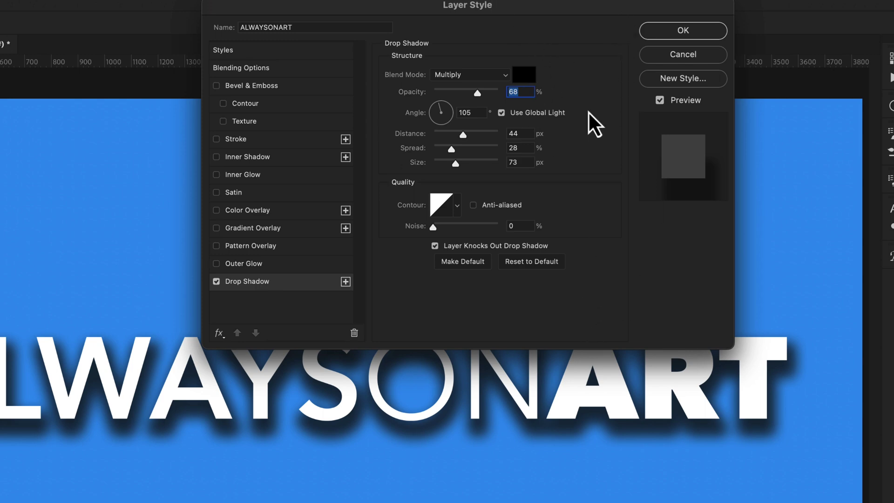
pyautogui.press('super+plus')
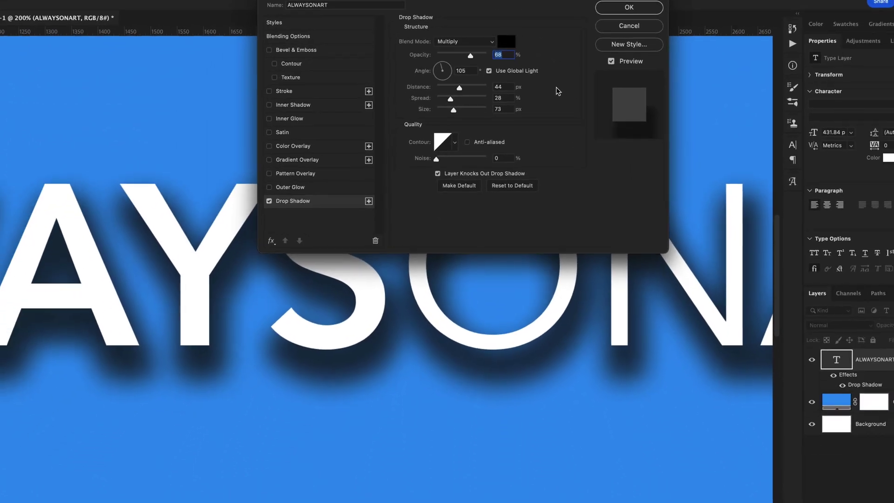
pyautogui.moveTo(615, 265); pyautogui.dragTo(593, 397)
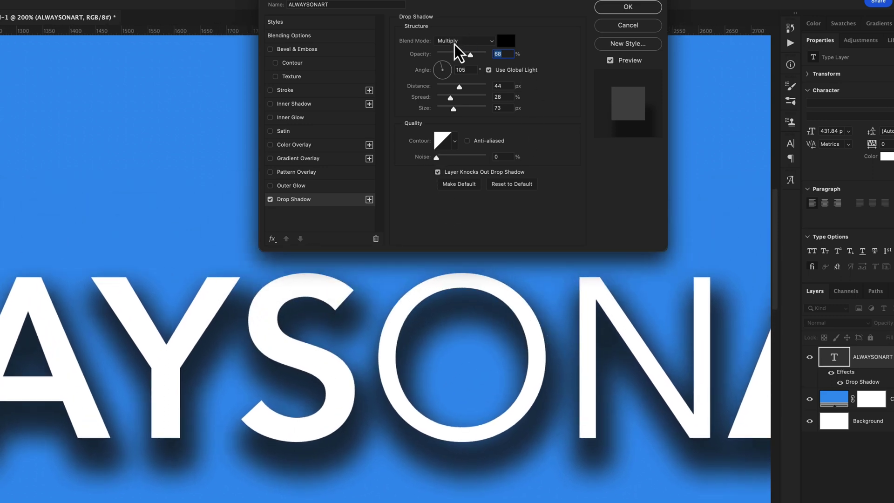
# - Keep the shadow's Multiply blend mode with black colour at 68% opacity
pyautogui.click(455, 44)
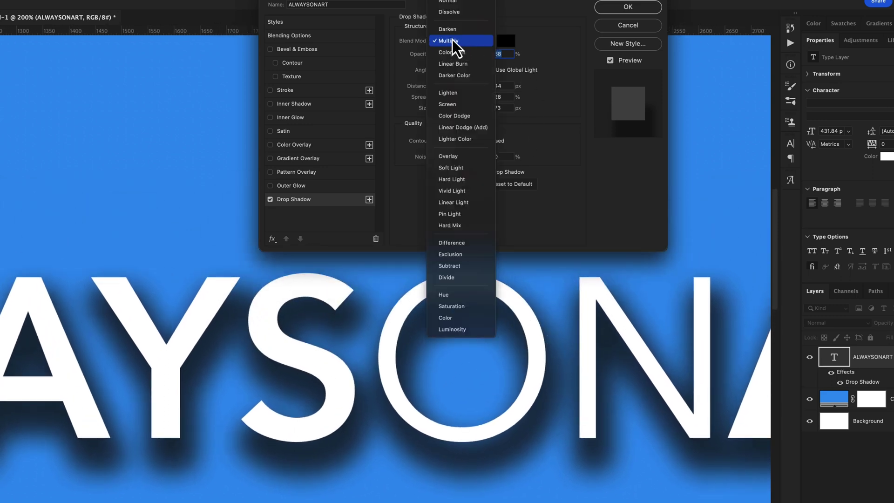
pyautogui.click(457, 42)
pyautogui.click(507, 41)
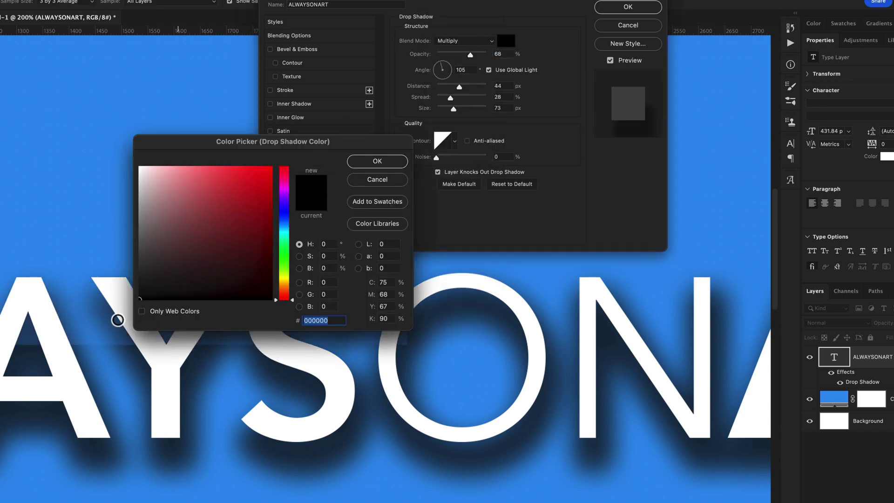
pyautogui.click(375, 163)
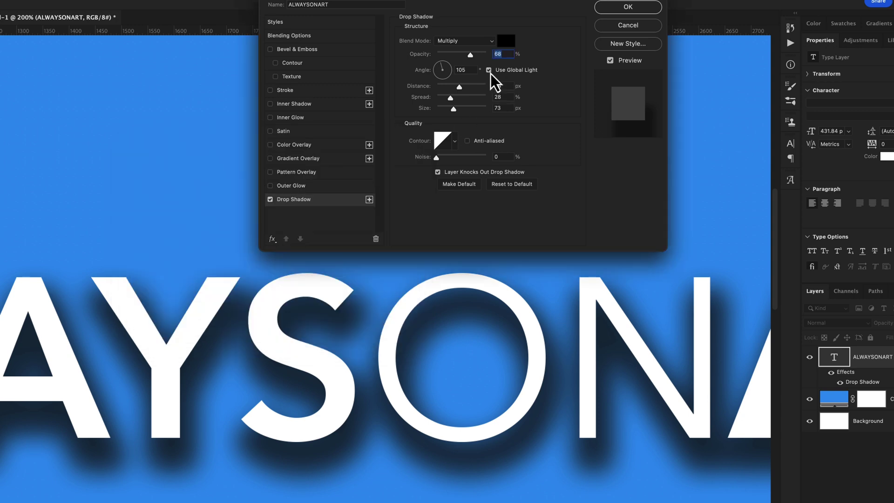
pyautogui.click(489, 70)
pyautogui.click(489, 70)
# - Shorten the drop shadow's distance and lower its opacity to about 17%
pyautogui.moveTo(459, 87); pyautogui.dragTo(447, 111)
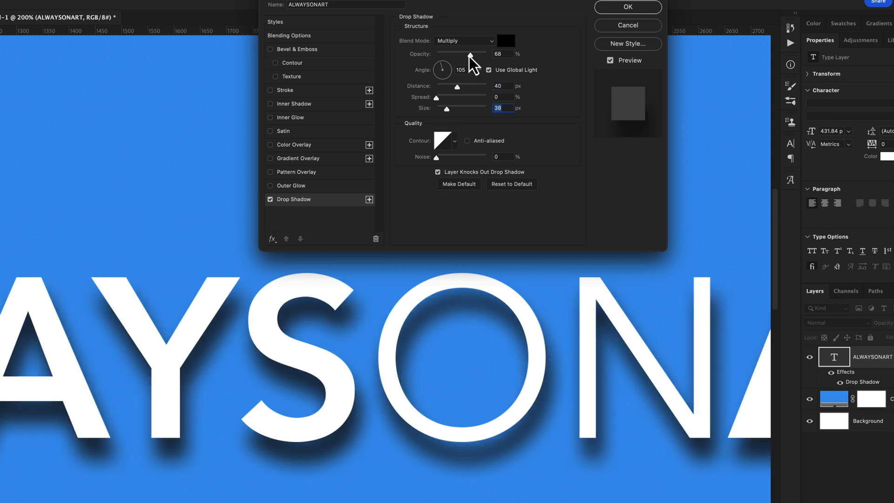
pyautogui.moveTo(470, 54); pyautogui.dragTo(440, 55)
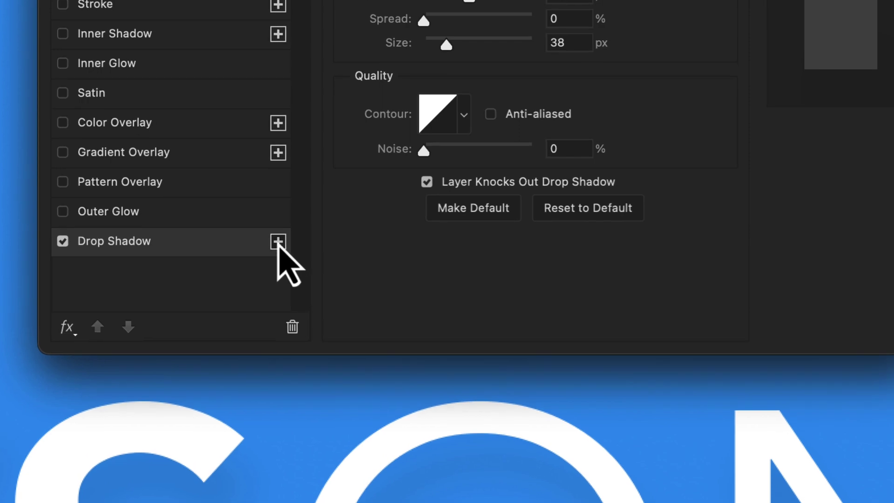
# - Add a second drop shadow at 10% opacity, 33 px distance and 27 px size
pyautogui.click(278, 242)
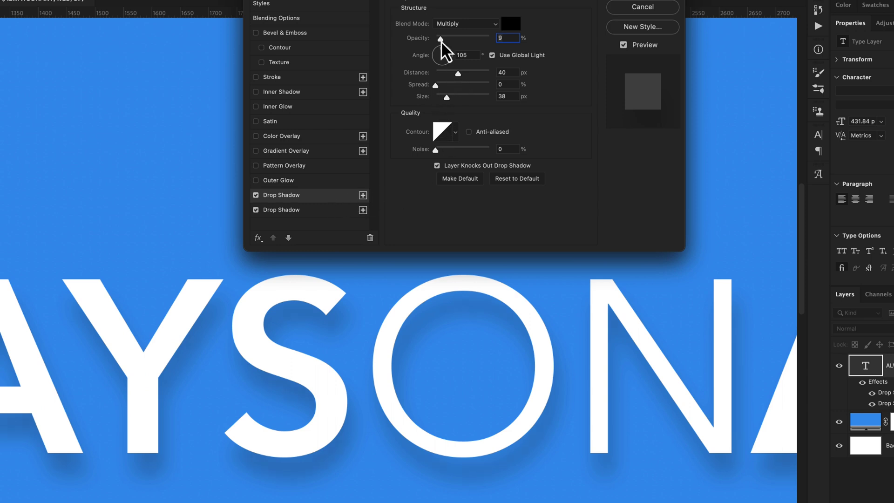
pyautogui.moveTo(439, 39); pyautogui.dragTo(443, 40)
pyautogui.moveTo(461, 78); pyautogui.dragTo(445, 98)
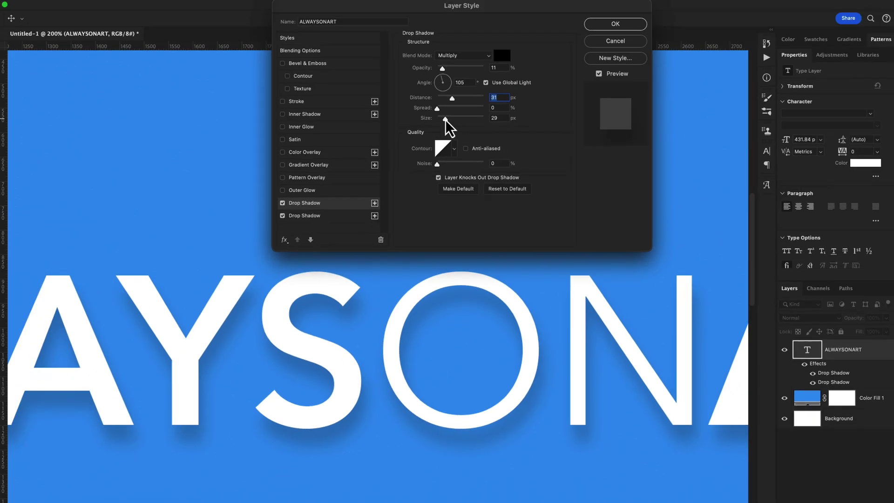
pyautogui.moveTo(446, 125); pyautogui.dragTo(445, 125)
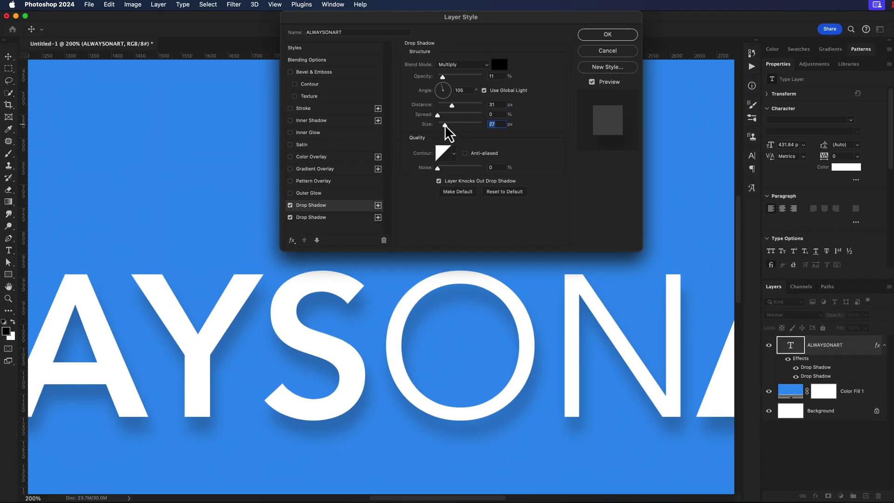
# - Add third and fourth drop shadows at 15% and 16% opacity, and apply the styles
pyautogui.click(378, 217)
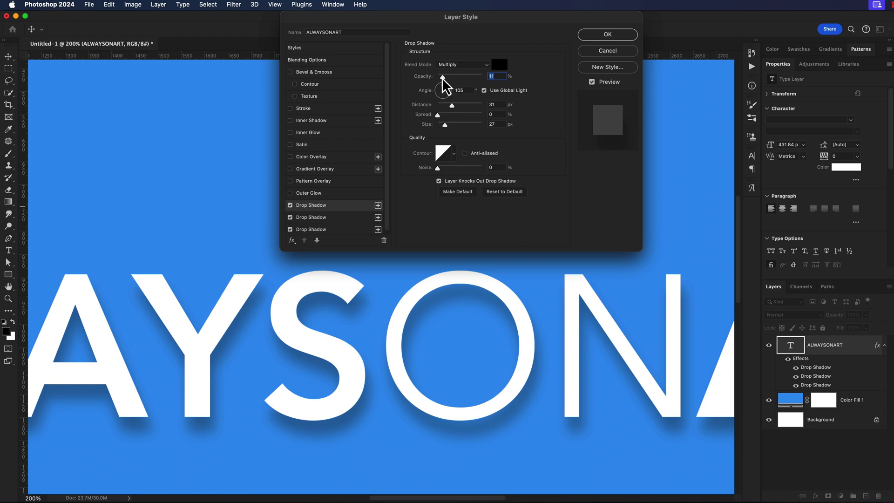
pyautogui.moveTo(442, 77); pyautogui.dragTo(447, 106)
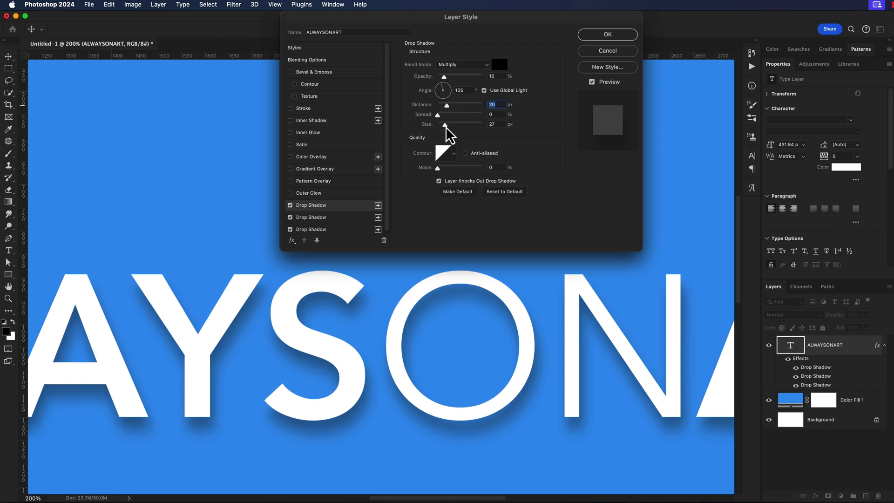
pyautogui.moveTo(444, 126); pyautogui.dragTo(445, 126)
pyautogui.click(378, 205)
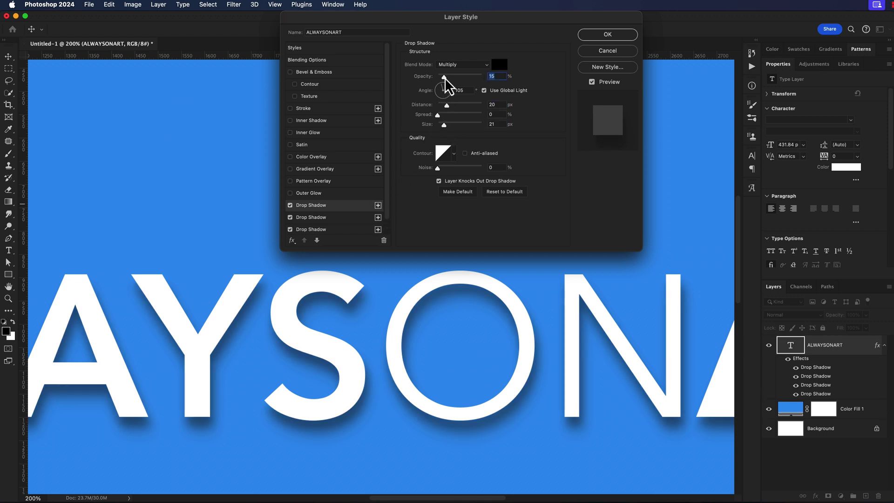
pyautogui.moveTo(444, 78); pyautogui.dragTo(442, 125)
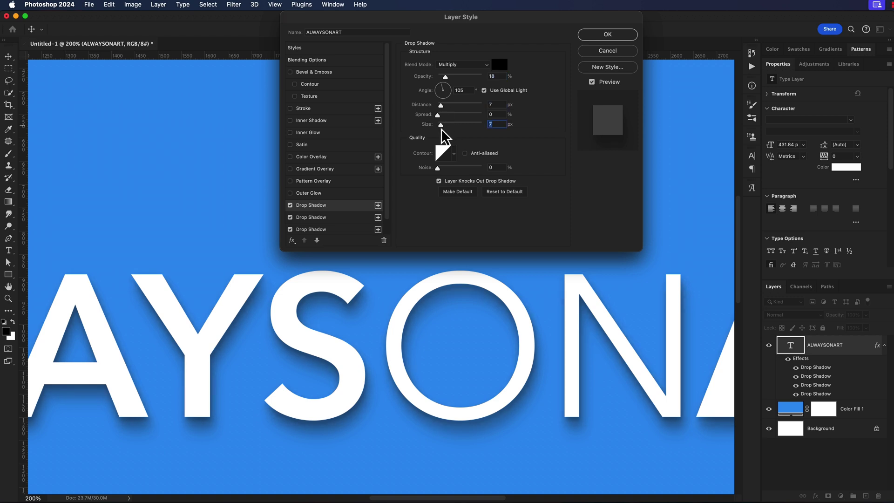
pyautogui.click(600, 38)
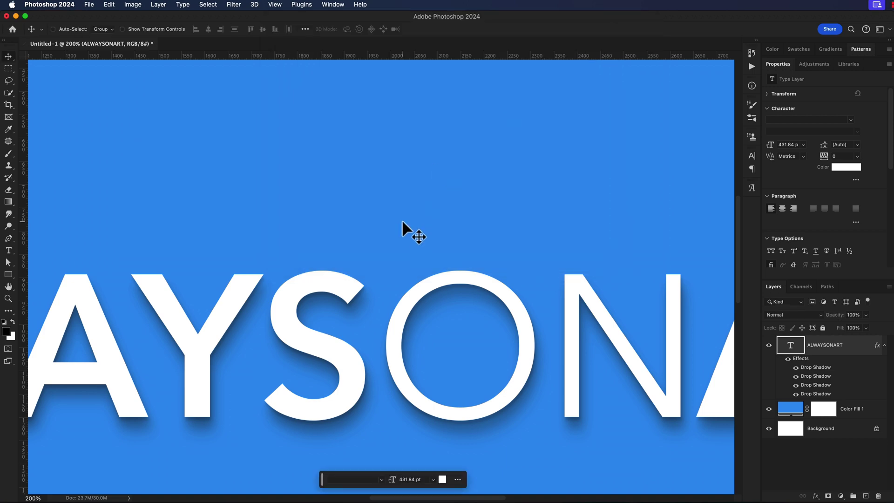
pyautogui.press('super+minus')
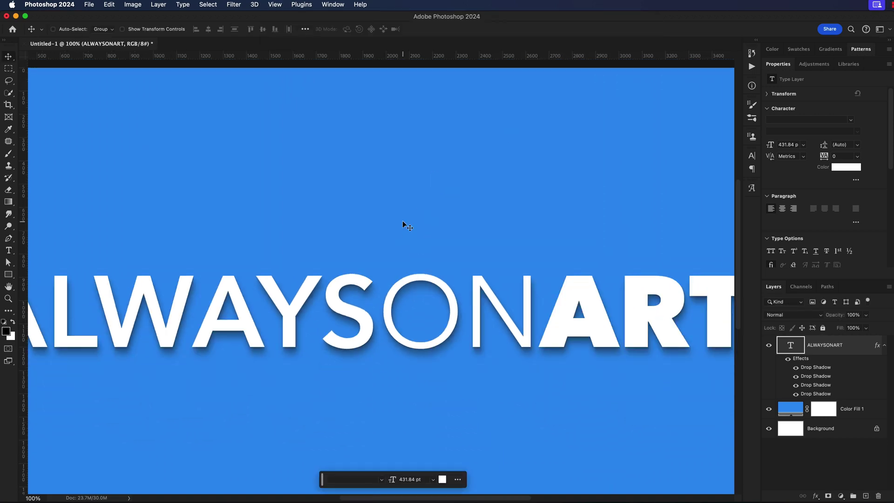
pyautogui.press('super+0')
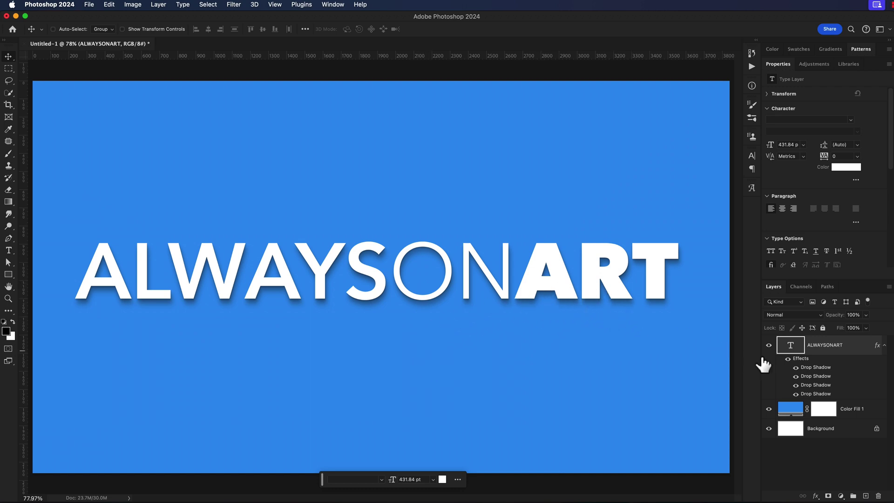
pyautogui.press('super+plus')
pyautogui.press('super+plus')
pyautogui.press('super+plus')
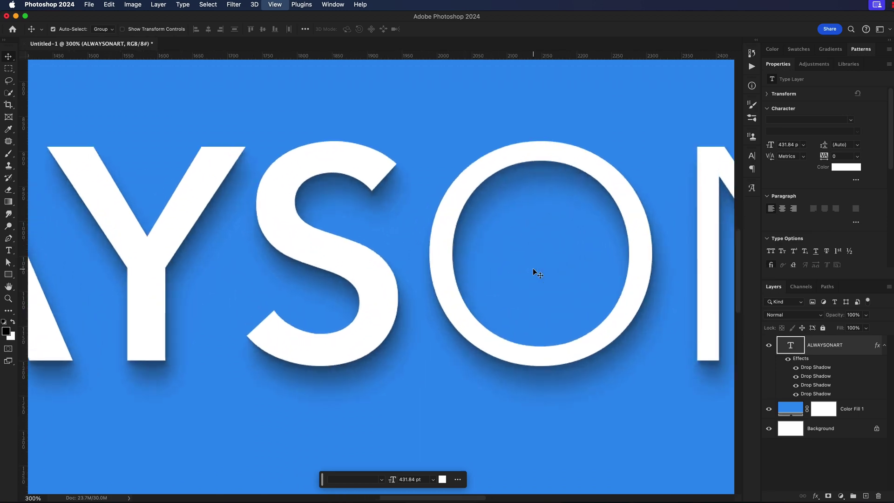
pyautogui.moveTo(533, 267); pyautogui.dragTo(373, 275)
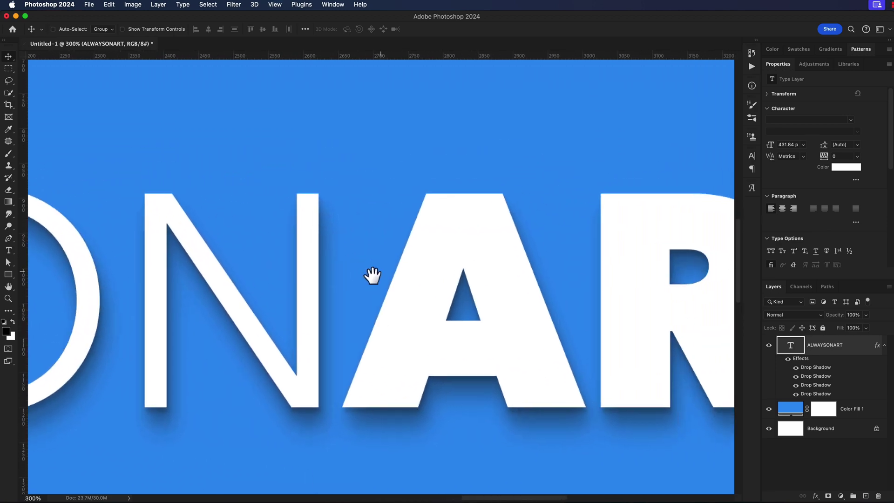
pyautogui.doubleClick(820, 393)
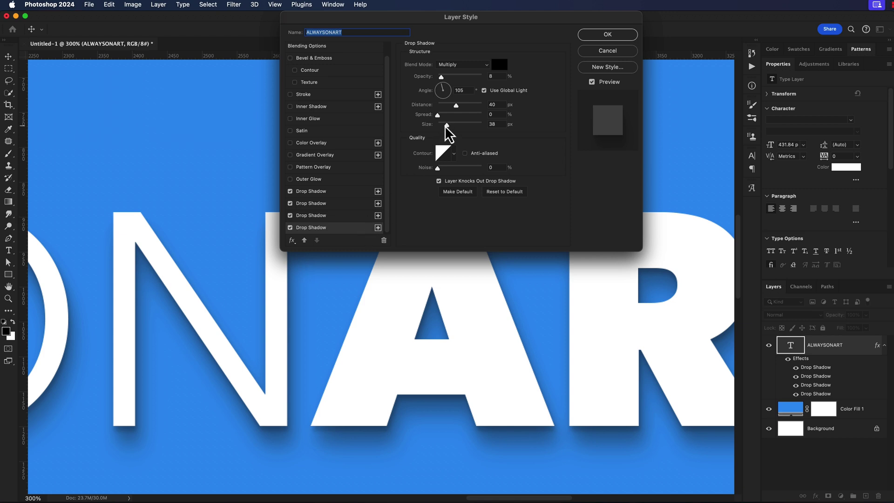
pyautogui.click(364, 216)
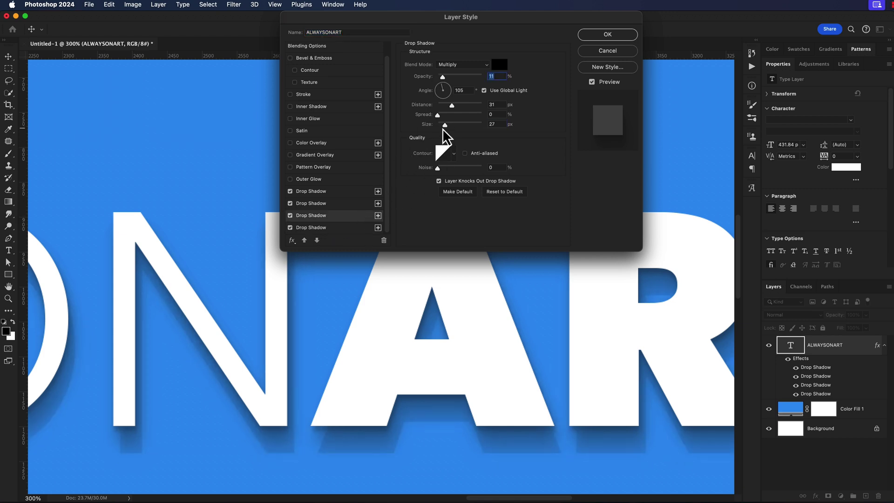
pyautogui.click(367, 204)
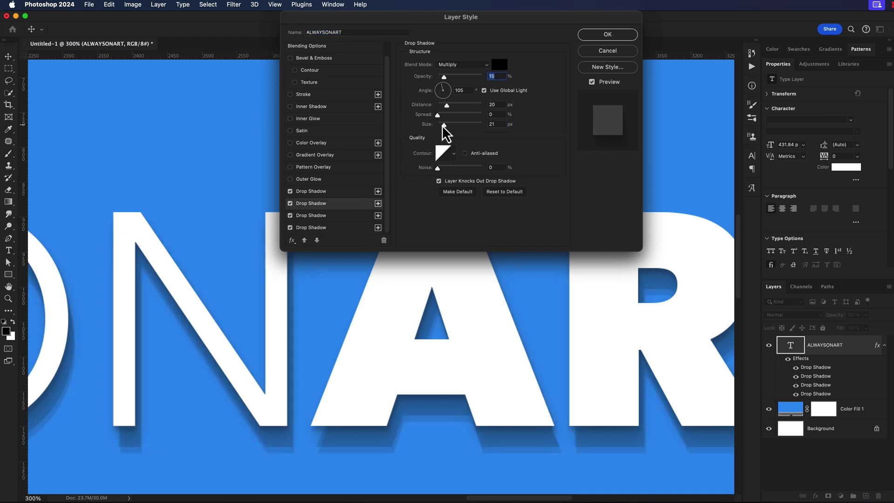
pyautogui.click(358, 192)
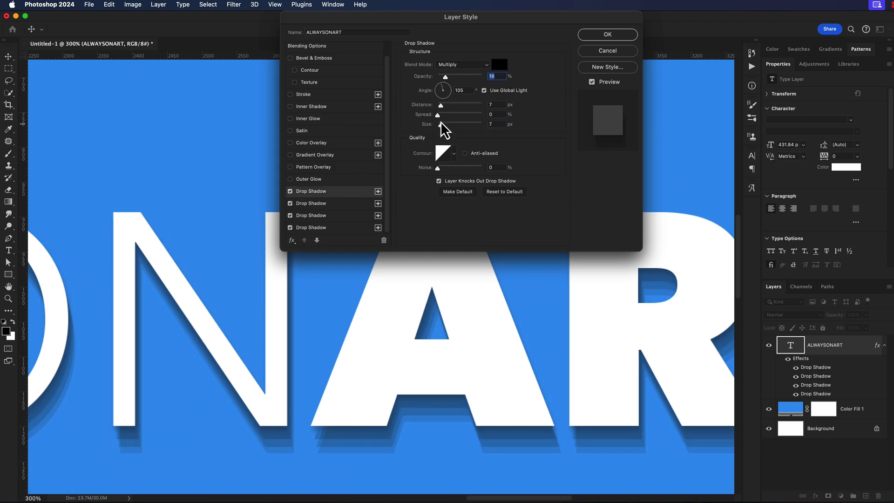
pyautogui.moveTo(440, 126); pyautogui.dragTo(419, 136)
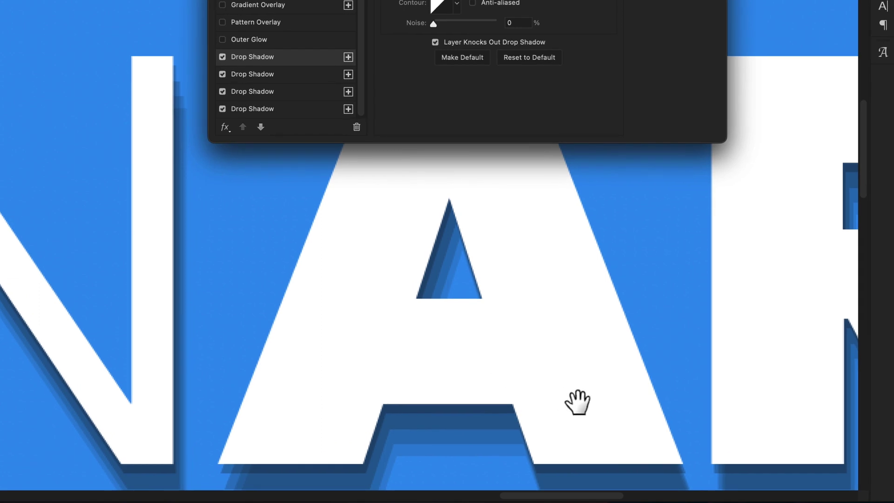
pyautogui.moveTo(539, 432); pyautogui.dragTo(400, 336)
pyautogui.moveTo(379, 264); pyautogui.dragTo(373, 257)
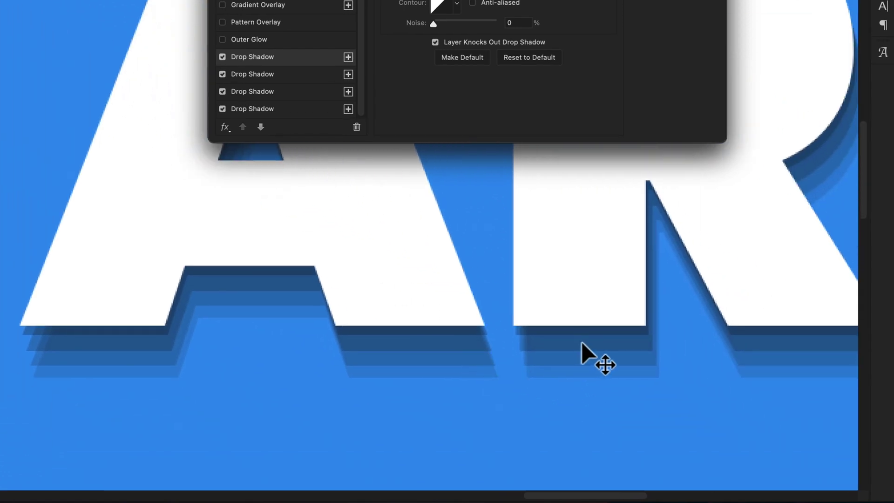
pyautogui.moveTo(670, 352); pyautogui.dragTo(431, 321)
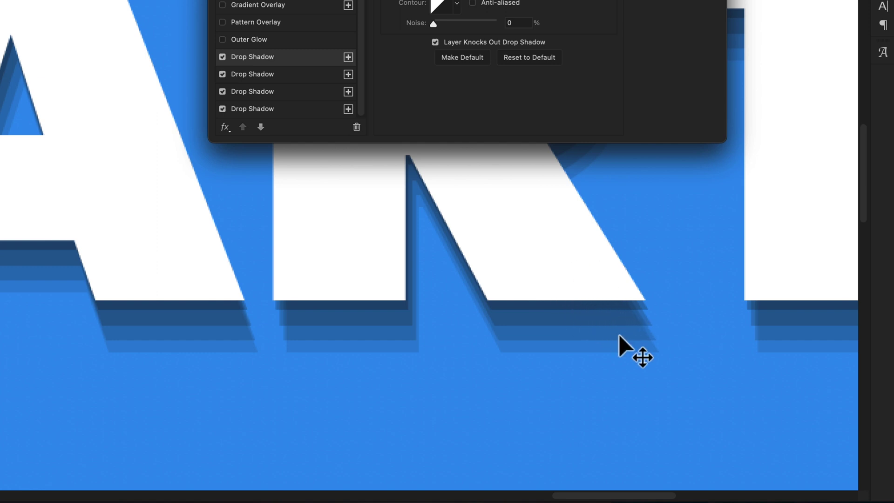
pyautogui.moveTo(619, 334); pyautogui.dragTo(683, 382)
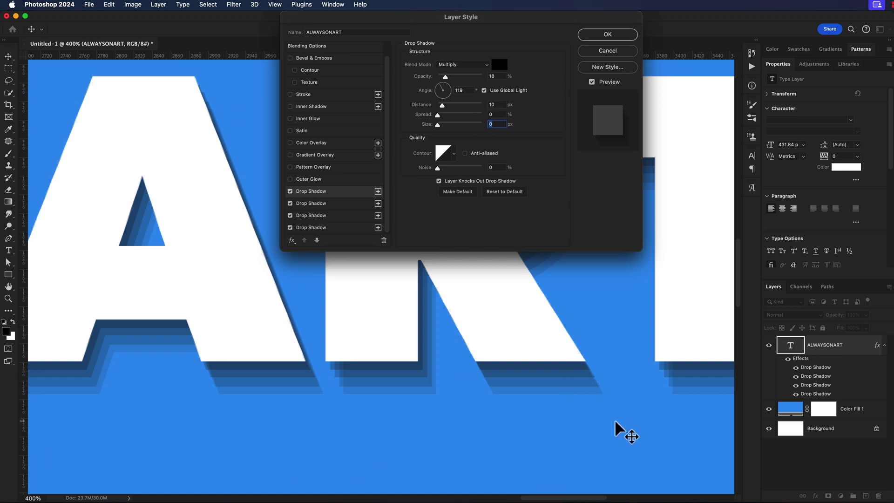
pyautogui.moveTo(617, 421); pyautogui.dragTo(619, 421)
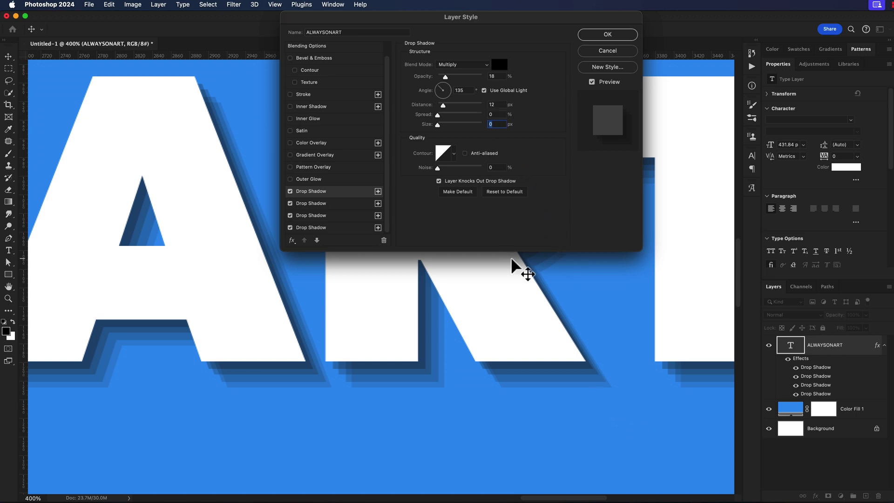
pyautogui.press('super+space')
pyautogui.press('Return')
pyautogui.press('super+minus')
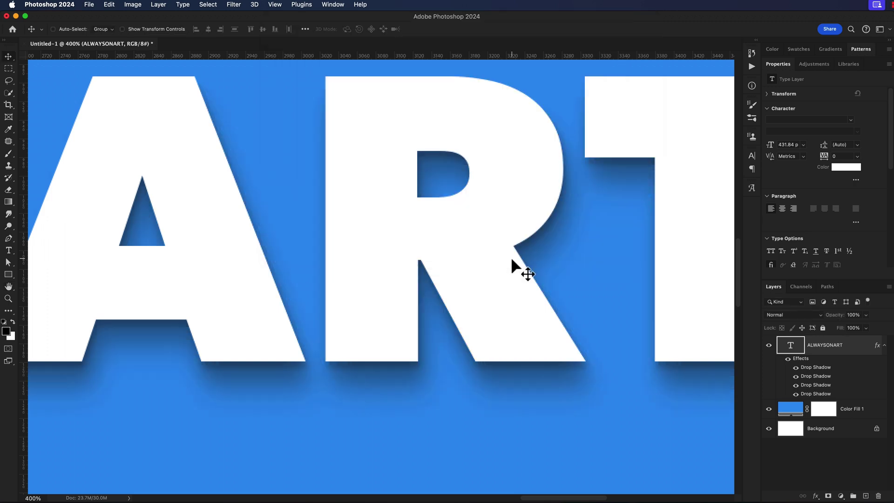
pyautogui.press('super+0')
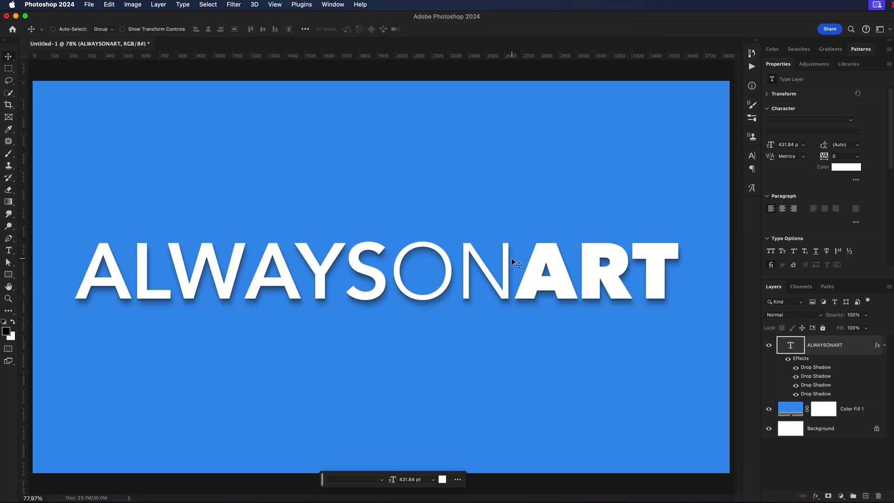
# - Duplicate the ALWAYSONART layer and recolour the original beneath the white copy to black 000000
pyautogui.doubleClick(812, 394)
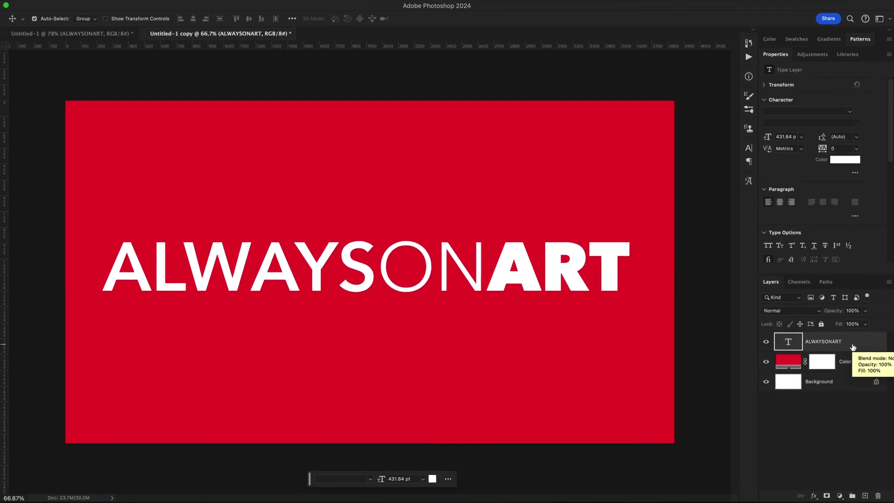
pyautogui.press('super+j')
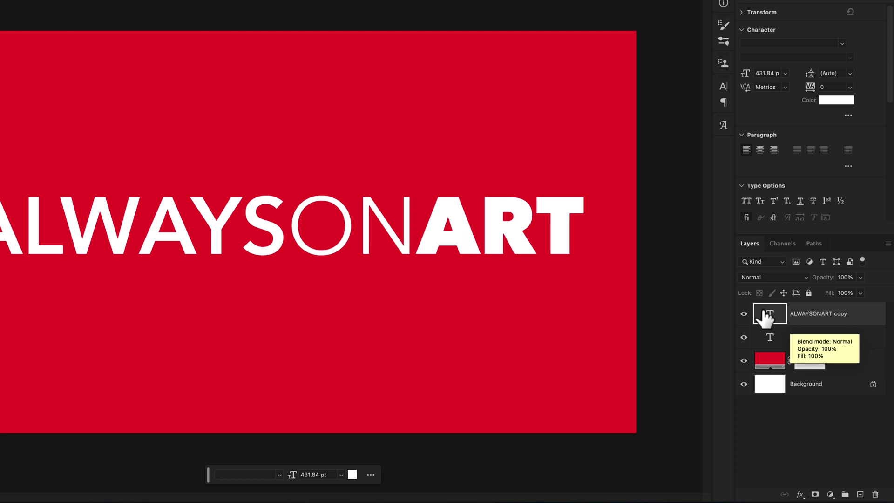
pyautogui.click(745, 314)
pyautogui.click(815, 338)
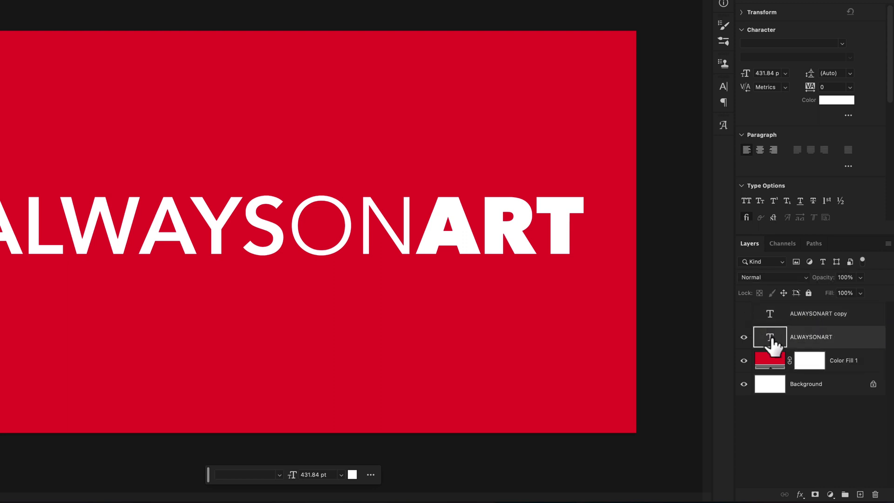
pyautogui.click(827, 102)
pyautogui.moveTo(67, 229); pyautogui.dragTo(14, 264)
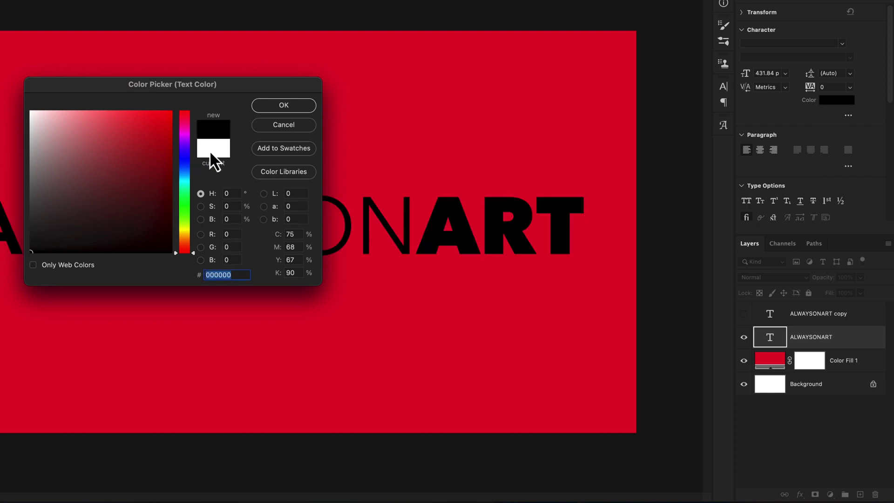
pyautogui.click(283, 104)
pyautogui.click(744, 315)
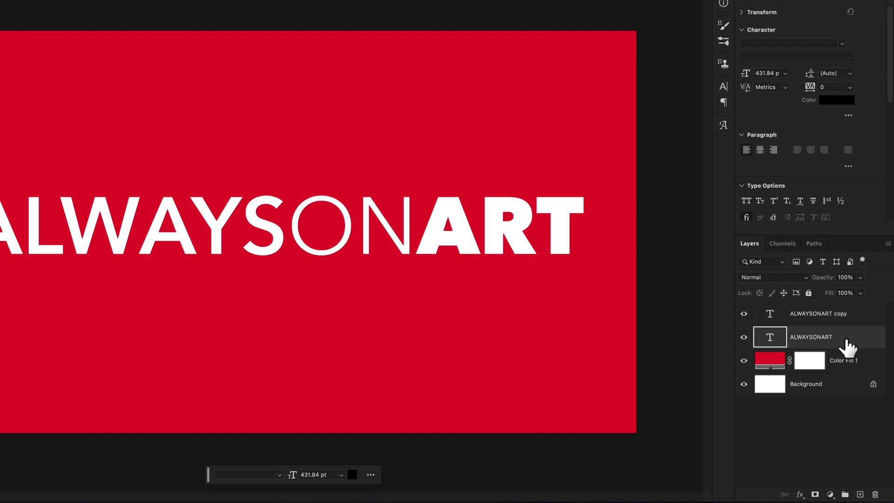
# - Convert the black ALWAYSONART layer to a smart object and open the Path Blur gallery
pyautogui.rightClick(838, 338)
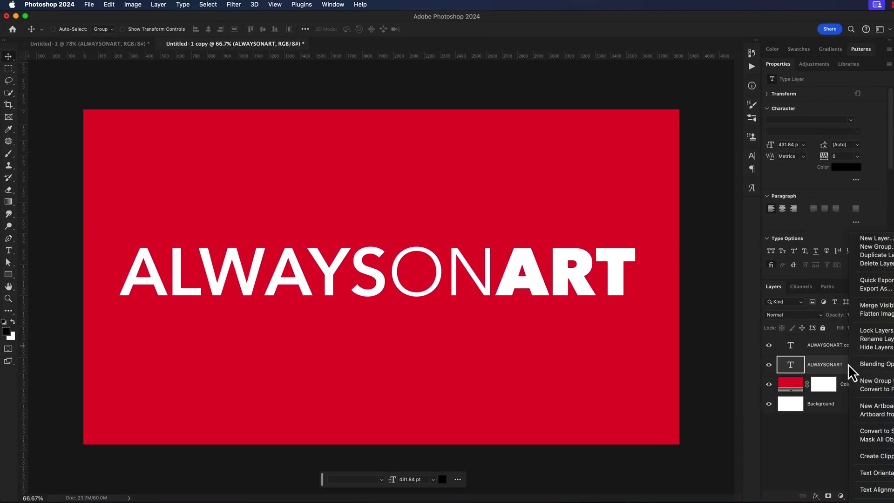
pyautogui.click(864, 432)
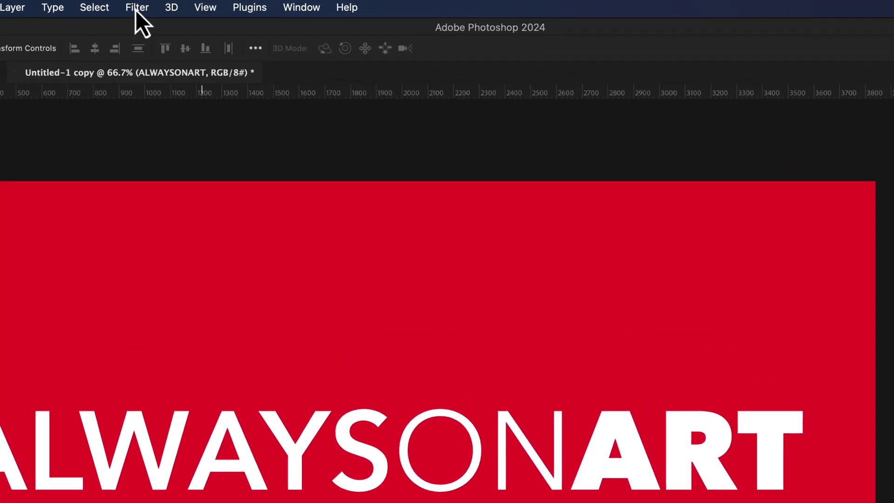
pyautogui.click(206, 5)
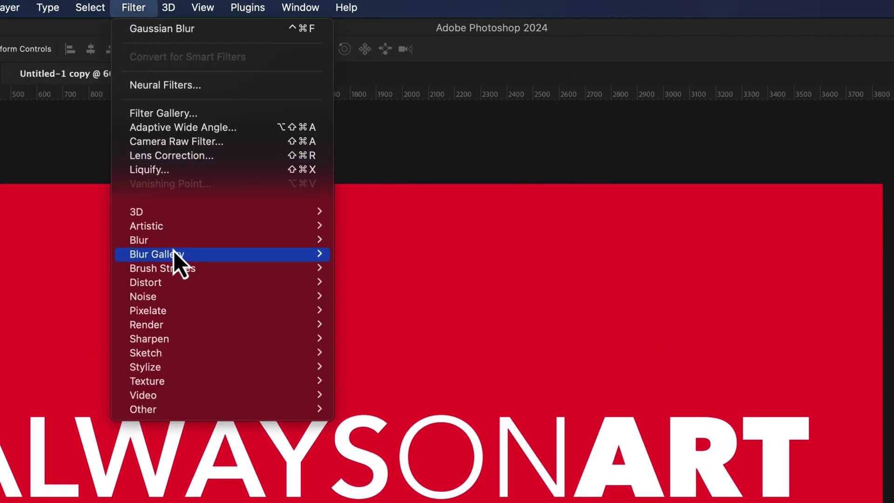
pyautogui.moveTo(235, 181)
pyautogui.click(374, 296)
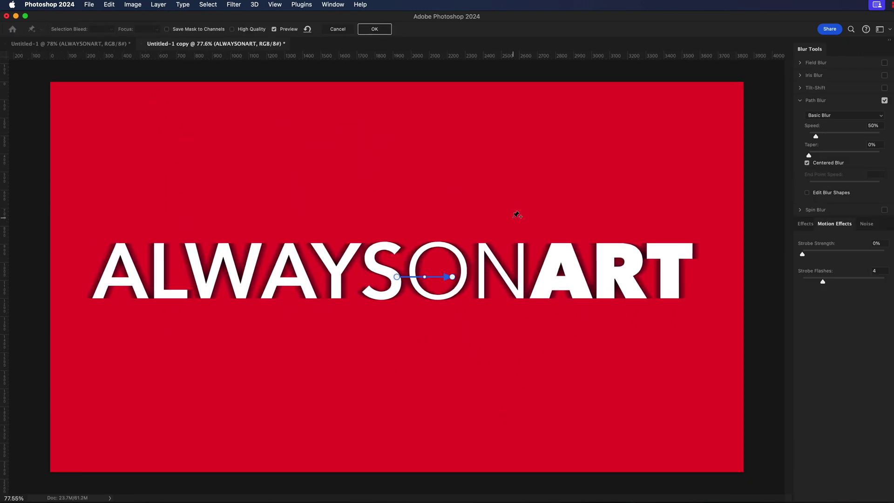
pyautogui.press('super+equal')
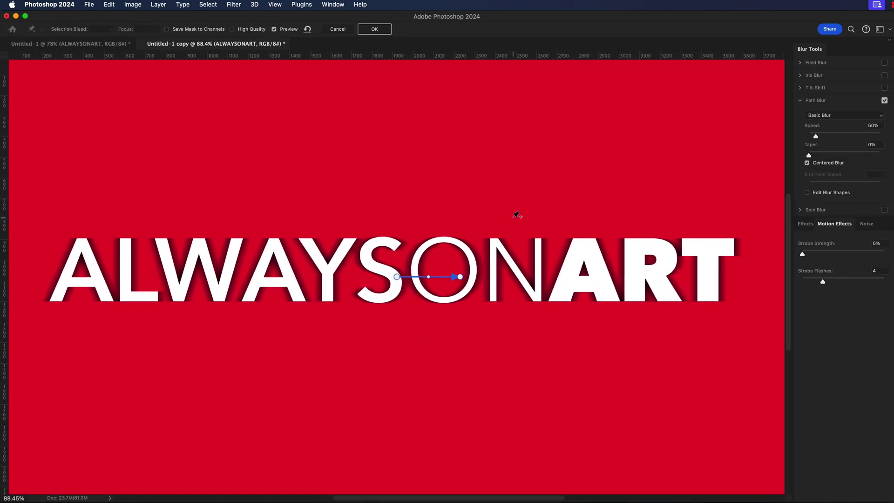
# - Apply a one-directional Path Blur running from the O down-right as a long shadow
pyautogui.click(807, 164)
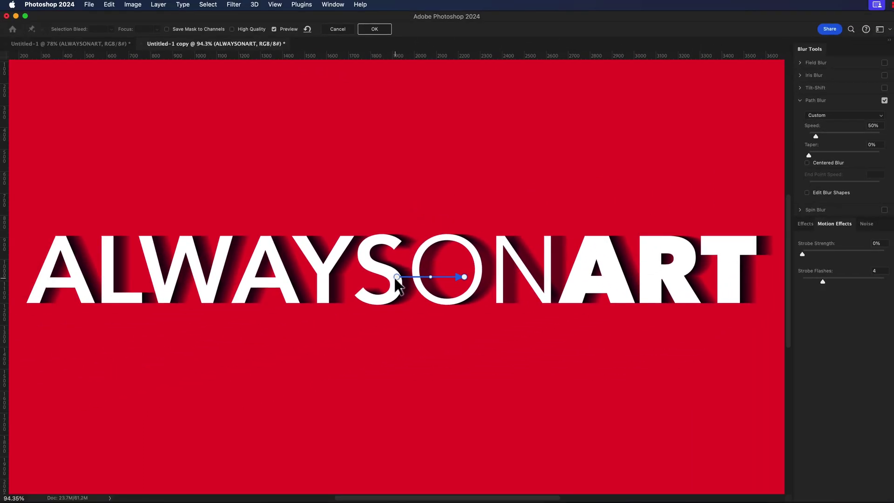
pyautogui.moveTo(396, 276); pyautogui.dragTo(418, 256)
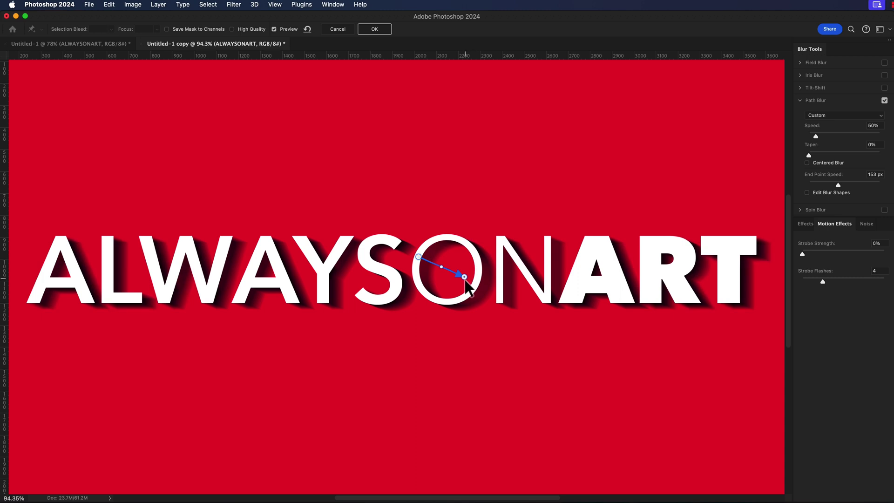
pyautogui.moveTo(465, 277); pyautogui.dragTo(471, 324)
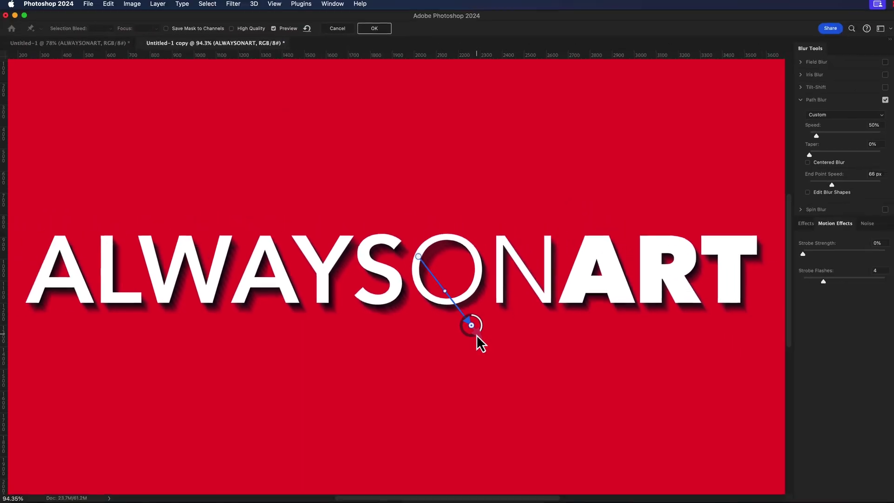
pyautogui.press('Return')
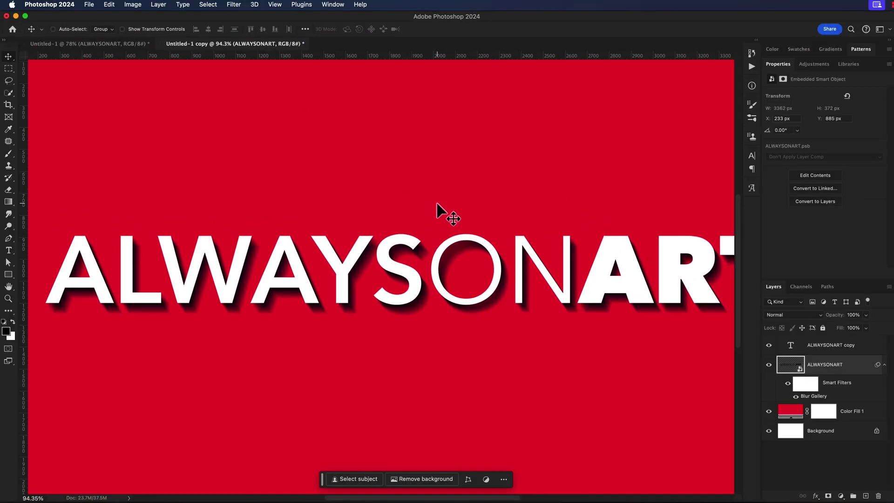
# - Add a Gaussian Blur of about 7.8 px to the ALWAYSONART smart object
pyautogui.scroll(-2, 423, 306)
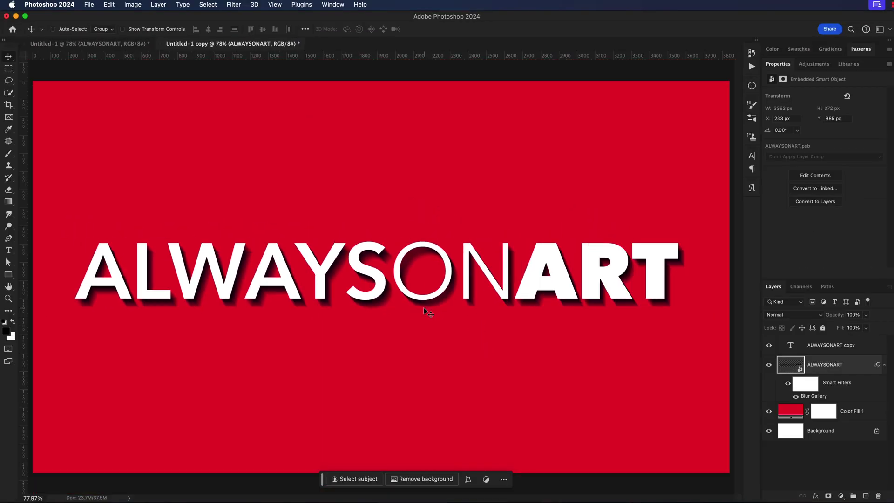
pyautogui.scroll(5, 423, 307)
pyautogui.scroll(4, 424, 307)
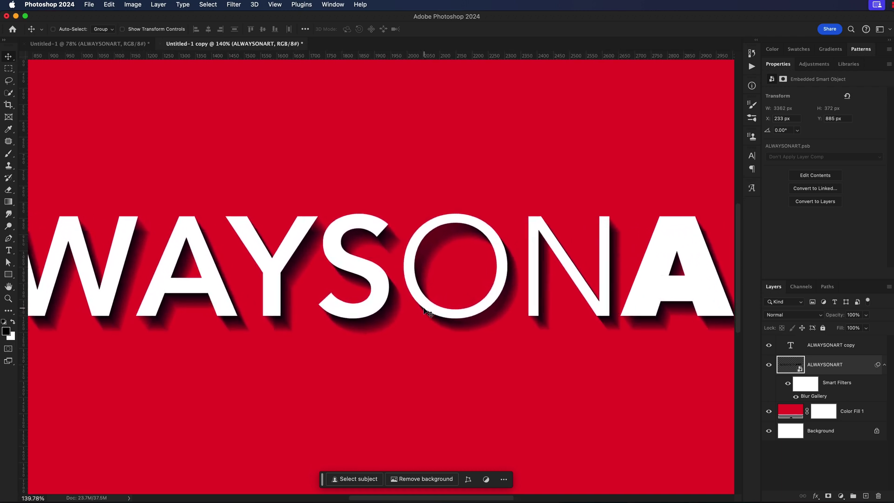
pyautogui.hscroll(10, 425, 311)
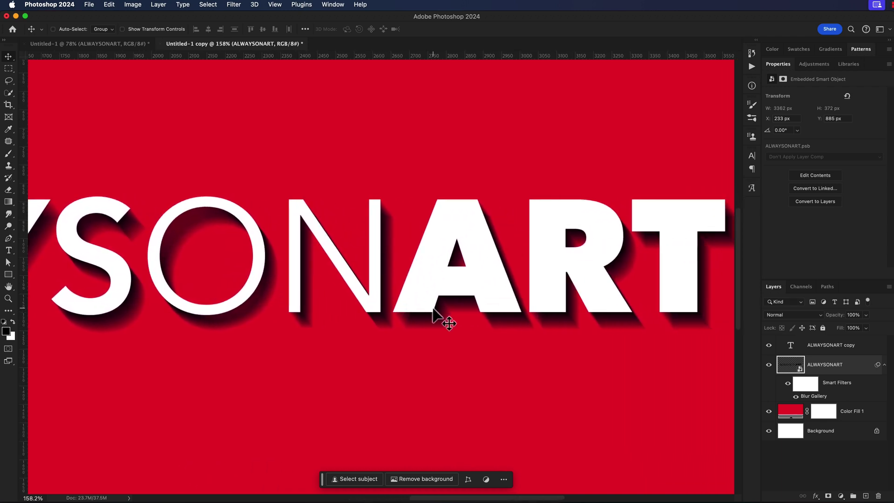
pyautogui.click(235, 4)
pyautogui.moveTo(259, 144)
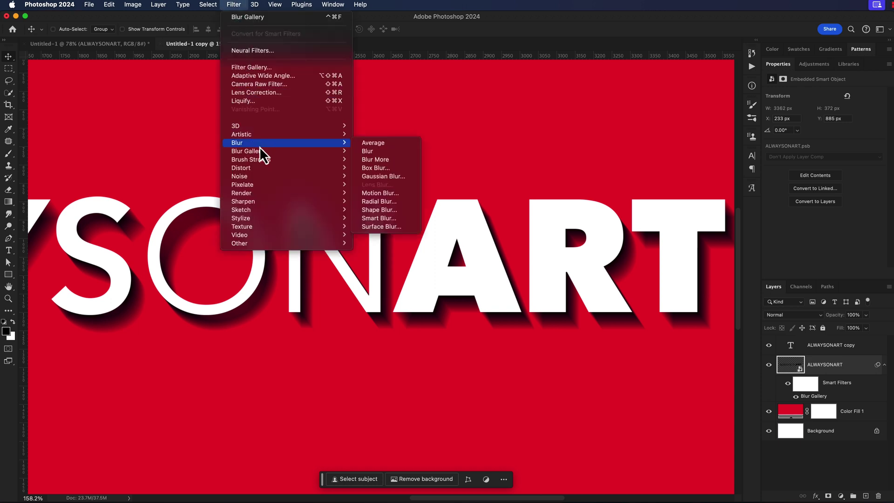
pyautogui.click(395, 177)
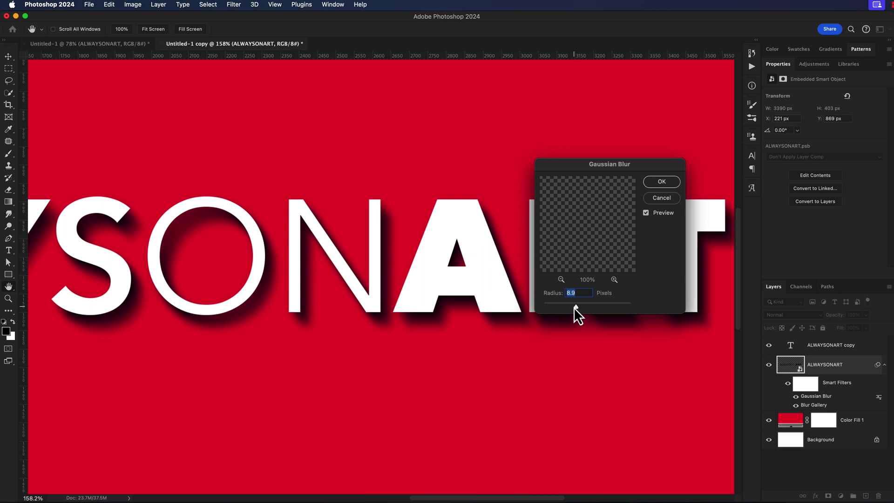
pyautogui.moveTo(567, 308); pyautogui.dragTo(565, 309)
pyautogui.press('Return')
pyautogui.press('super+0')
# - Lower the shadow layer's fill to about 51% and drag the drop-shadow text into the red document
pyautogui.click(866, 329)
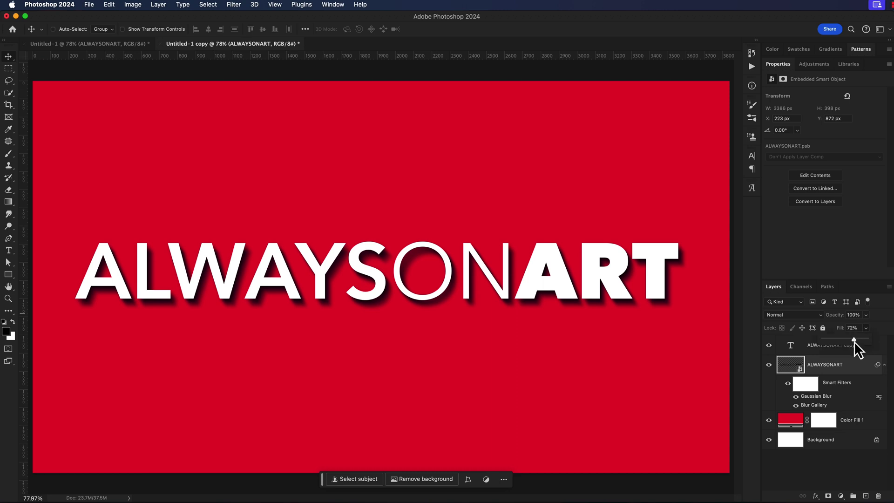
pyautogui.moveTo(851, 342); pyautogui.dragTo(850, 342)
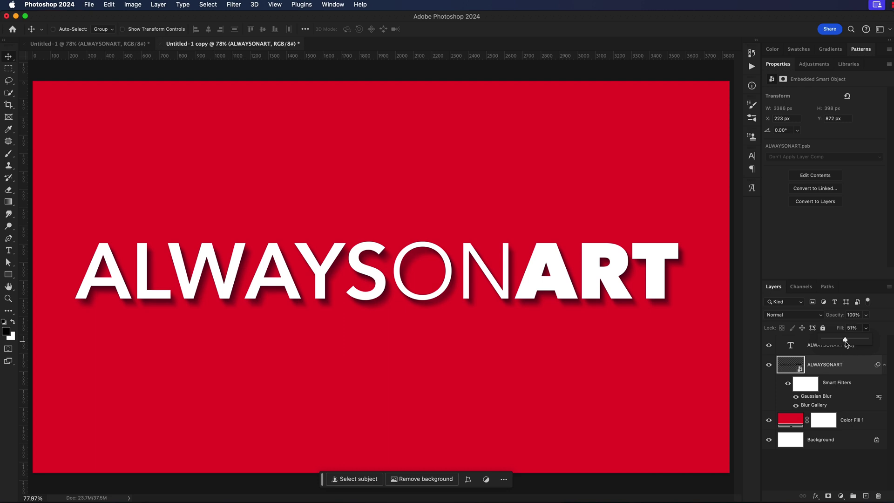
pyautogui.hotkey('ctrl', 'Tab')
pyautogui.moveTo(540, 266); pyautogui.dragTo(312, 122)
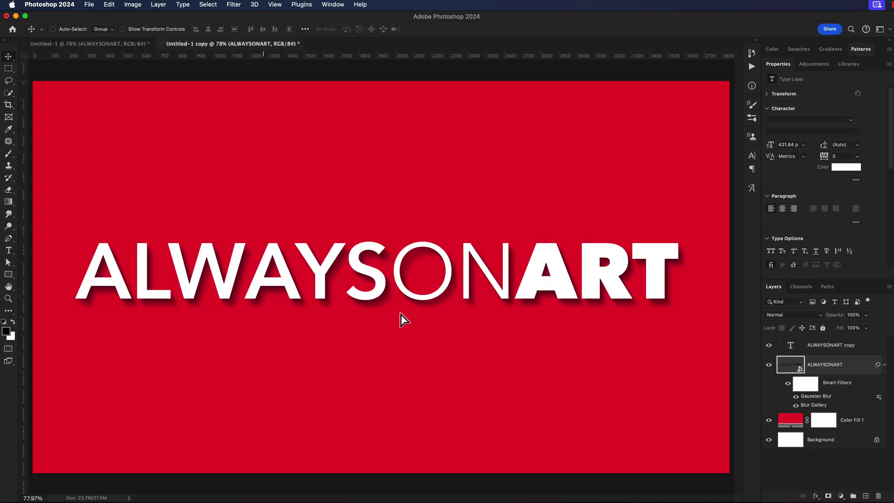
# - Move the imported drop-shadow ALWAYSONART line below the long-shadow line and inspect the result
pyautogui.moveTo(513, 206); pyautogui.dragTo(515, 290)
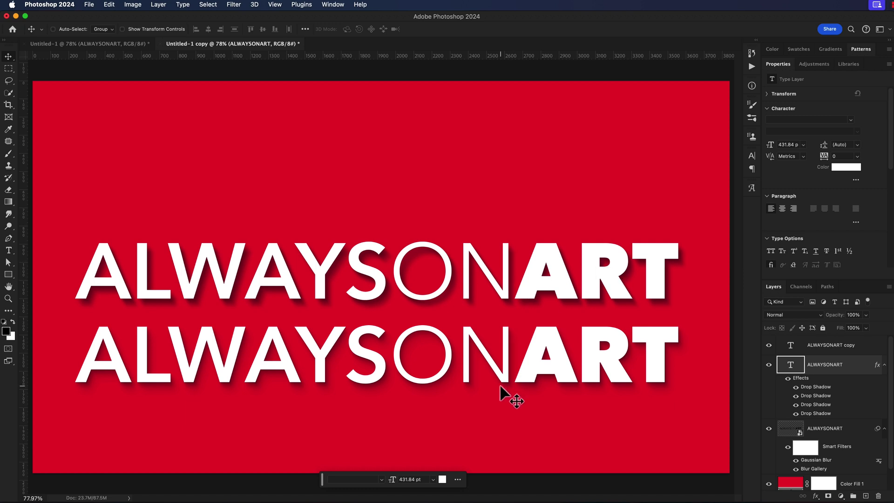
pyautogui.scroll(5, 501, 384)
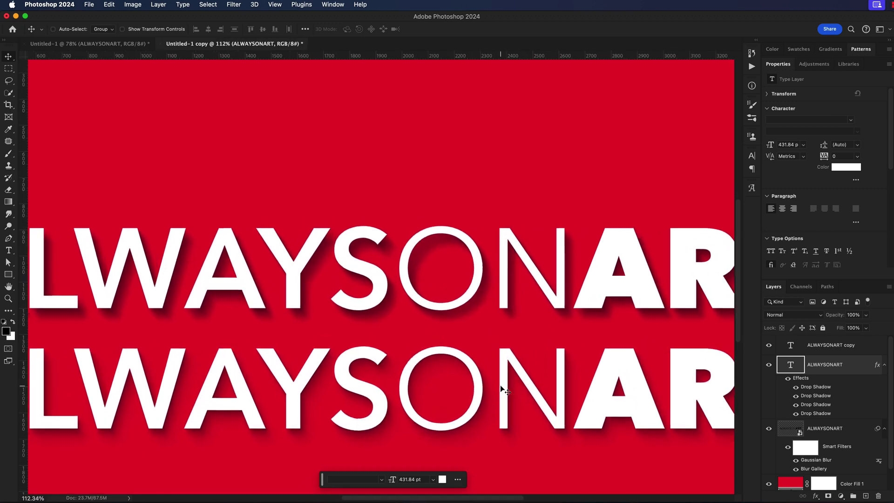
pyautogui.scroll(4, 500, 384)
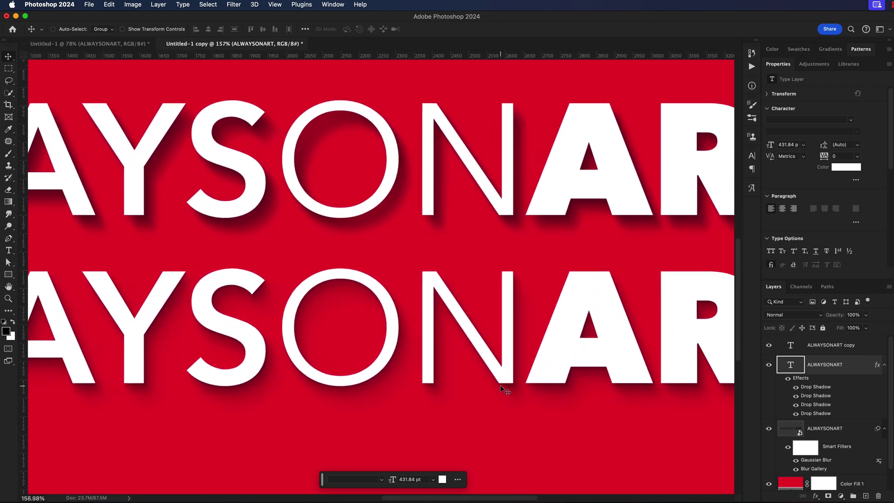
pyautogui.hscroll(5, 501, 385)
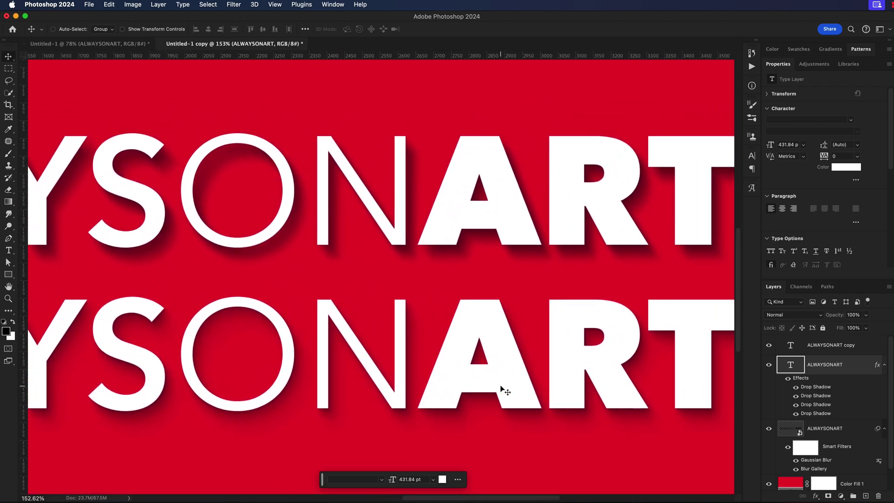
pyautogui.scroll(-4, 500, 394)
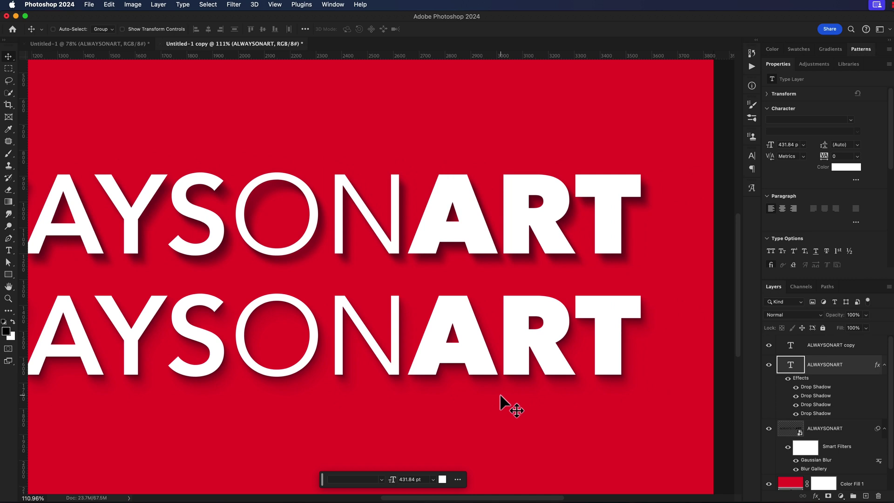
pyautogui.hscroll(-10, 501, 394)
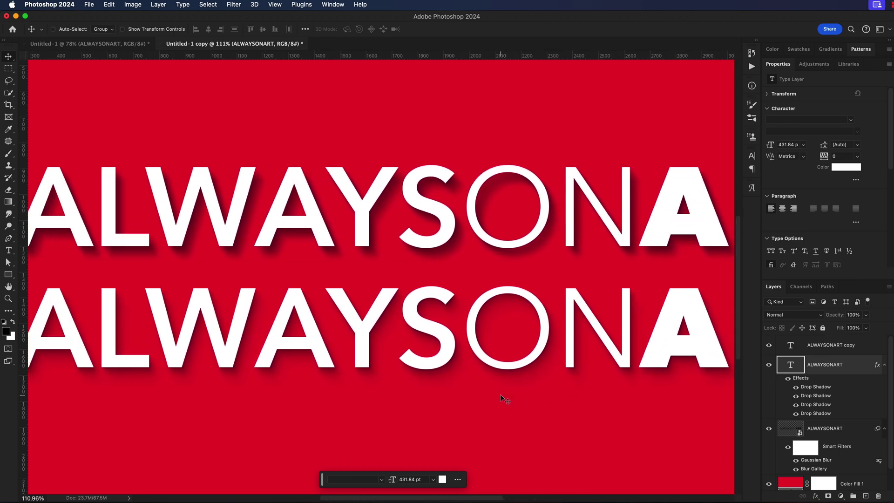
pyautogui.hscroll(-3, 500, 394)
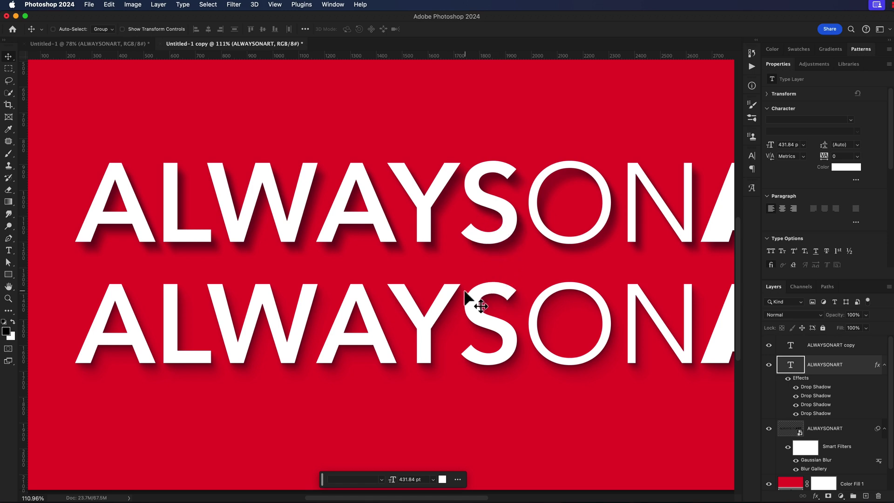
pyautogui.scroll(3, 457, 244)
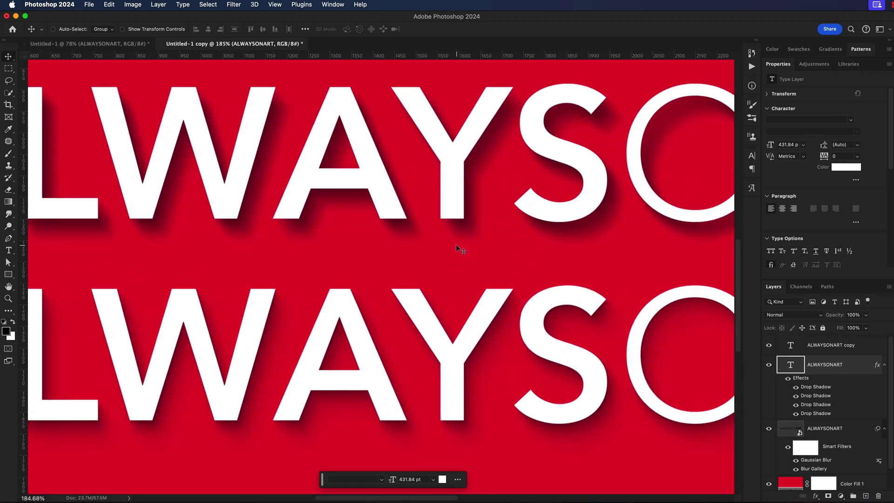
pyautogui.scroll(-3, 457, 244)
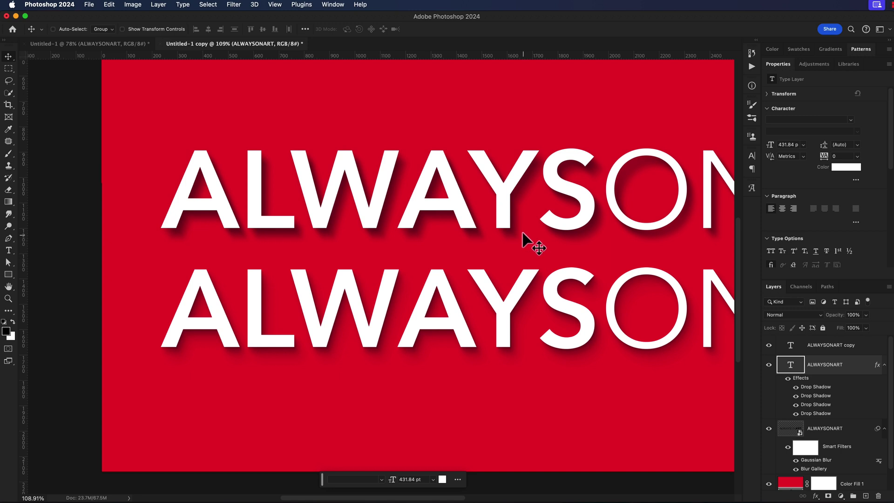
pyautogui.scroll(3, 488, 235)
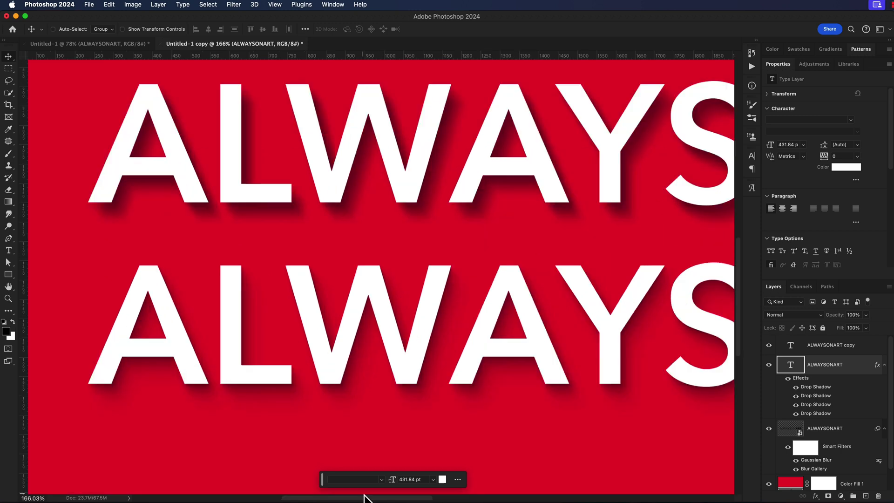
pyautogui.hscroll(8, 367, 188)
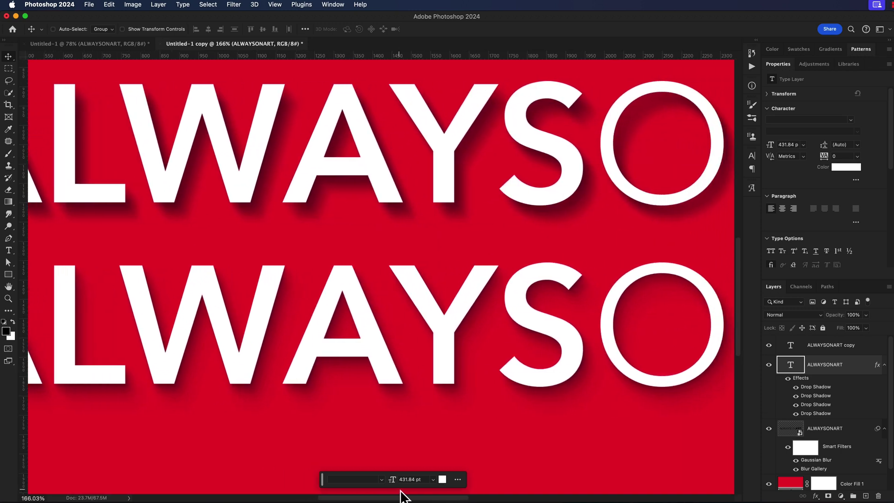
pyautogui.moveTo(402, 493); pyautogui.dragTo(457, 485)
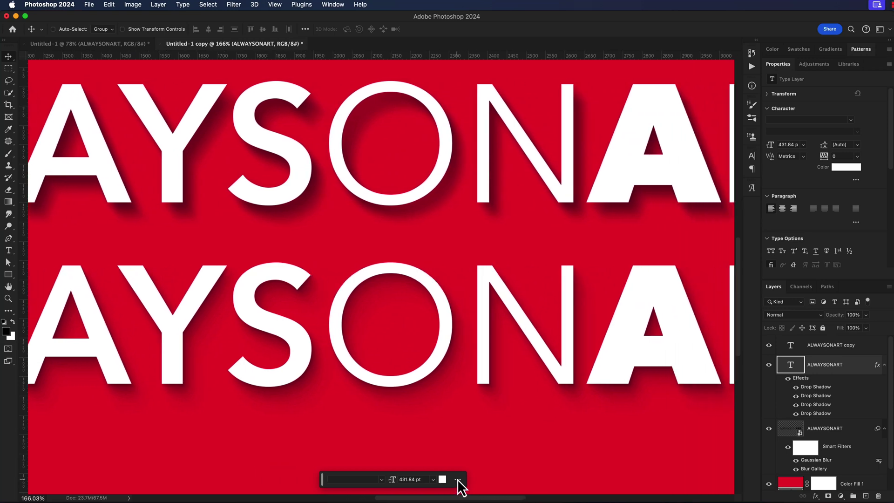